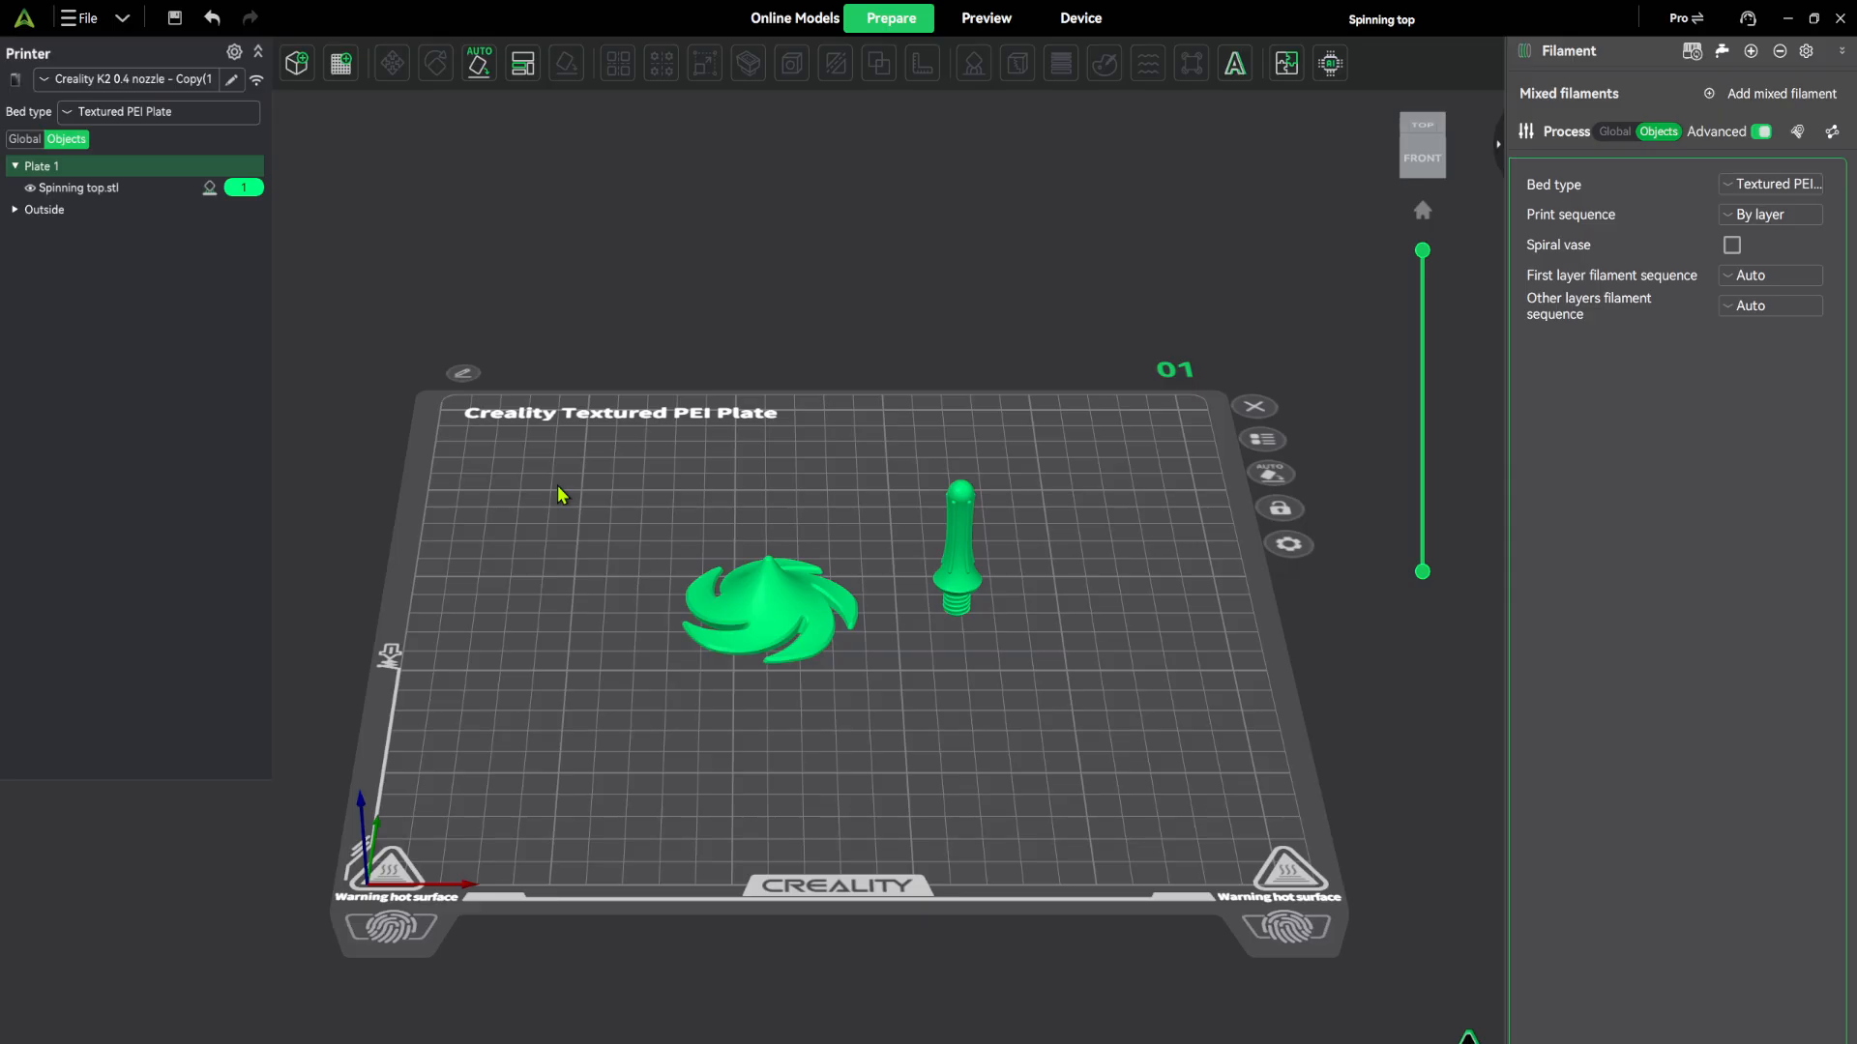
Emboss text on the Spinning top model and replace the default wording with "WizardHow"
click(725, 610)
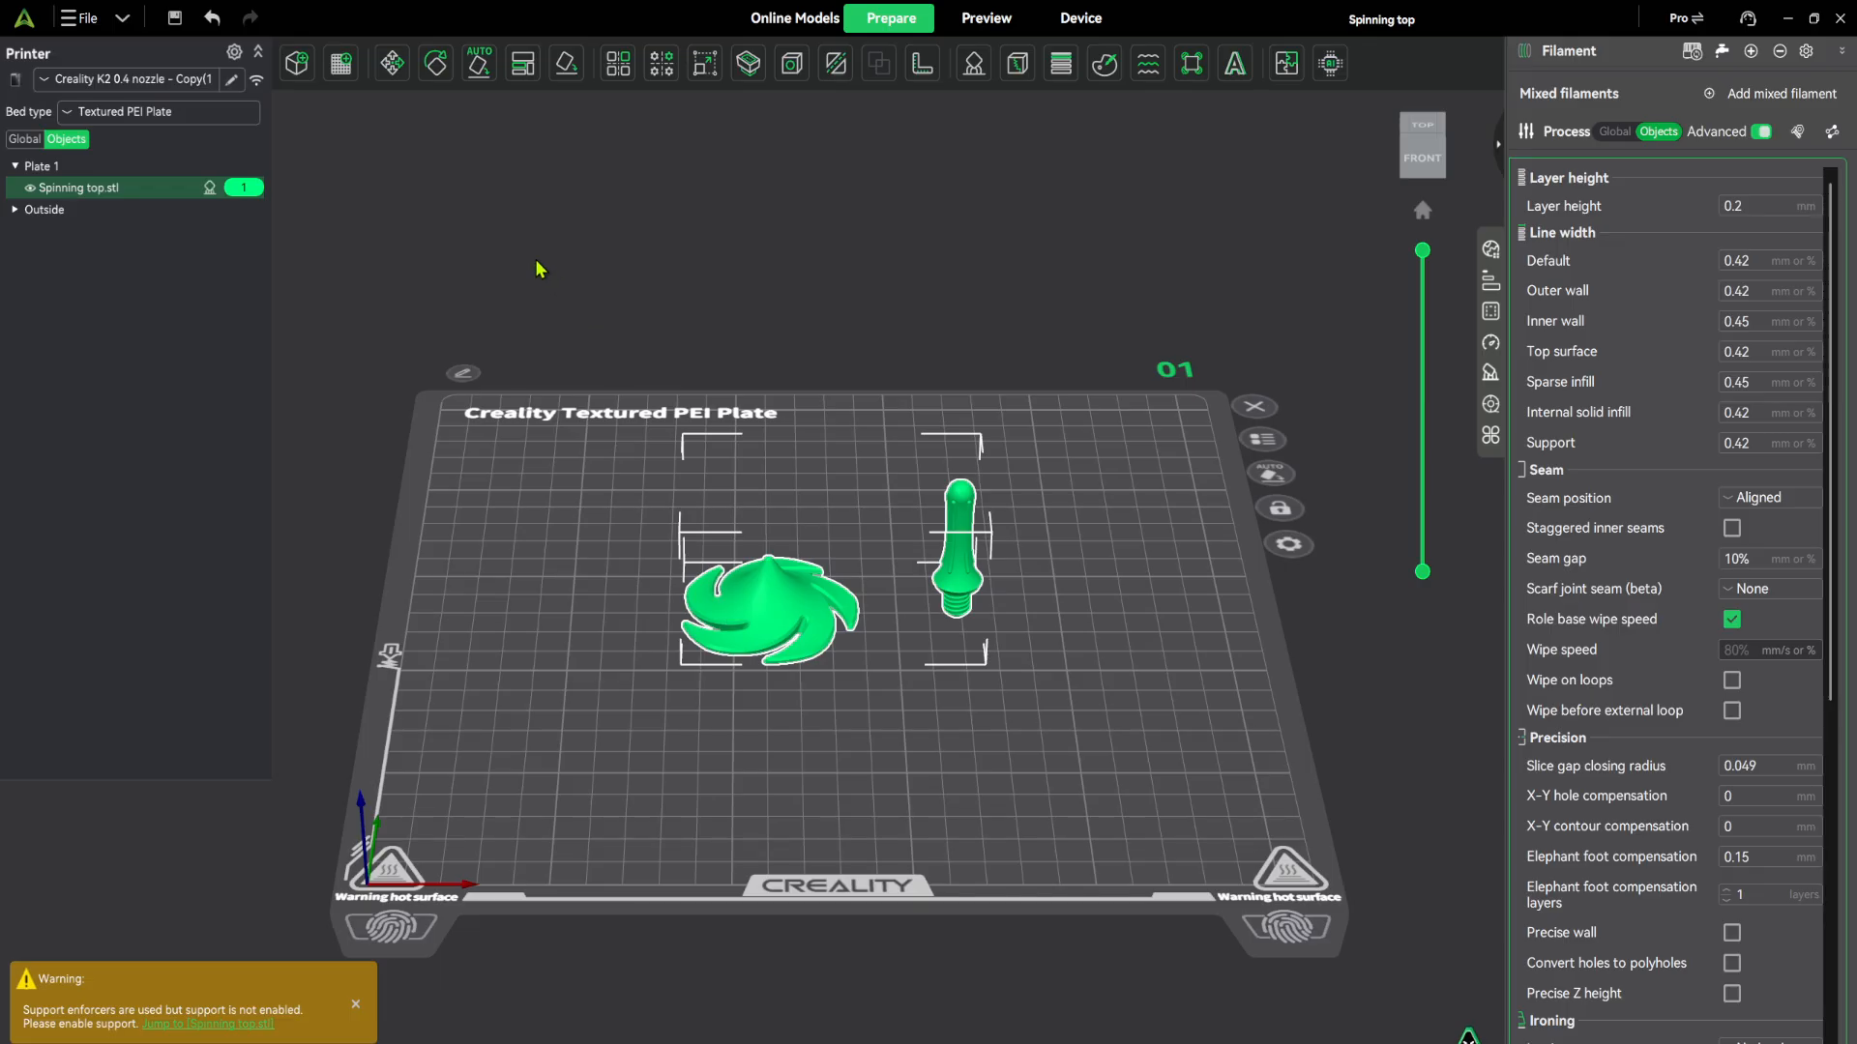
click(1235, 63)
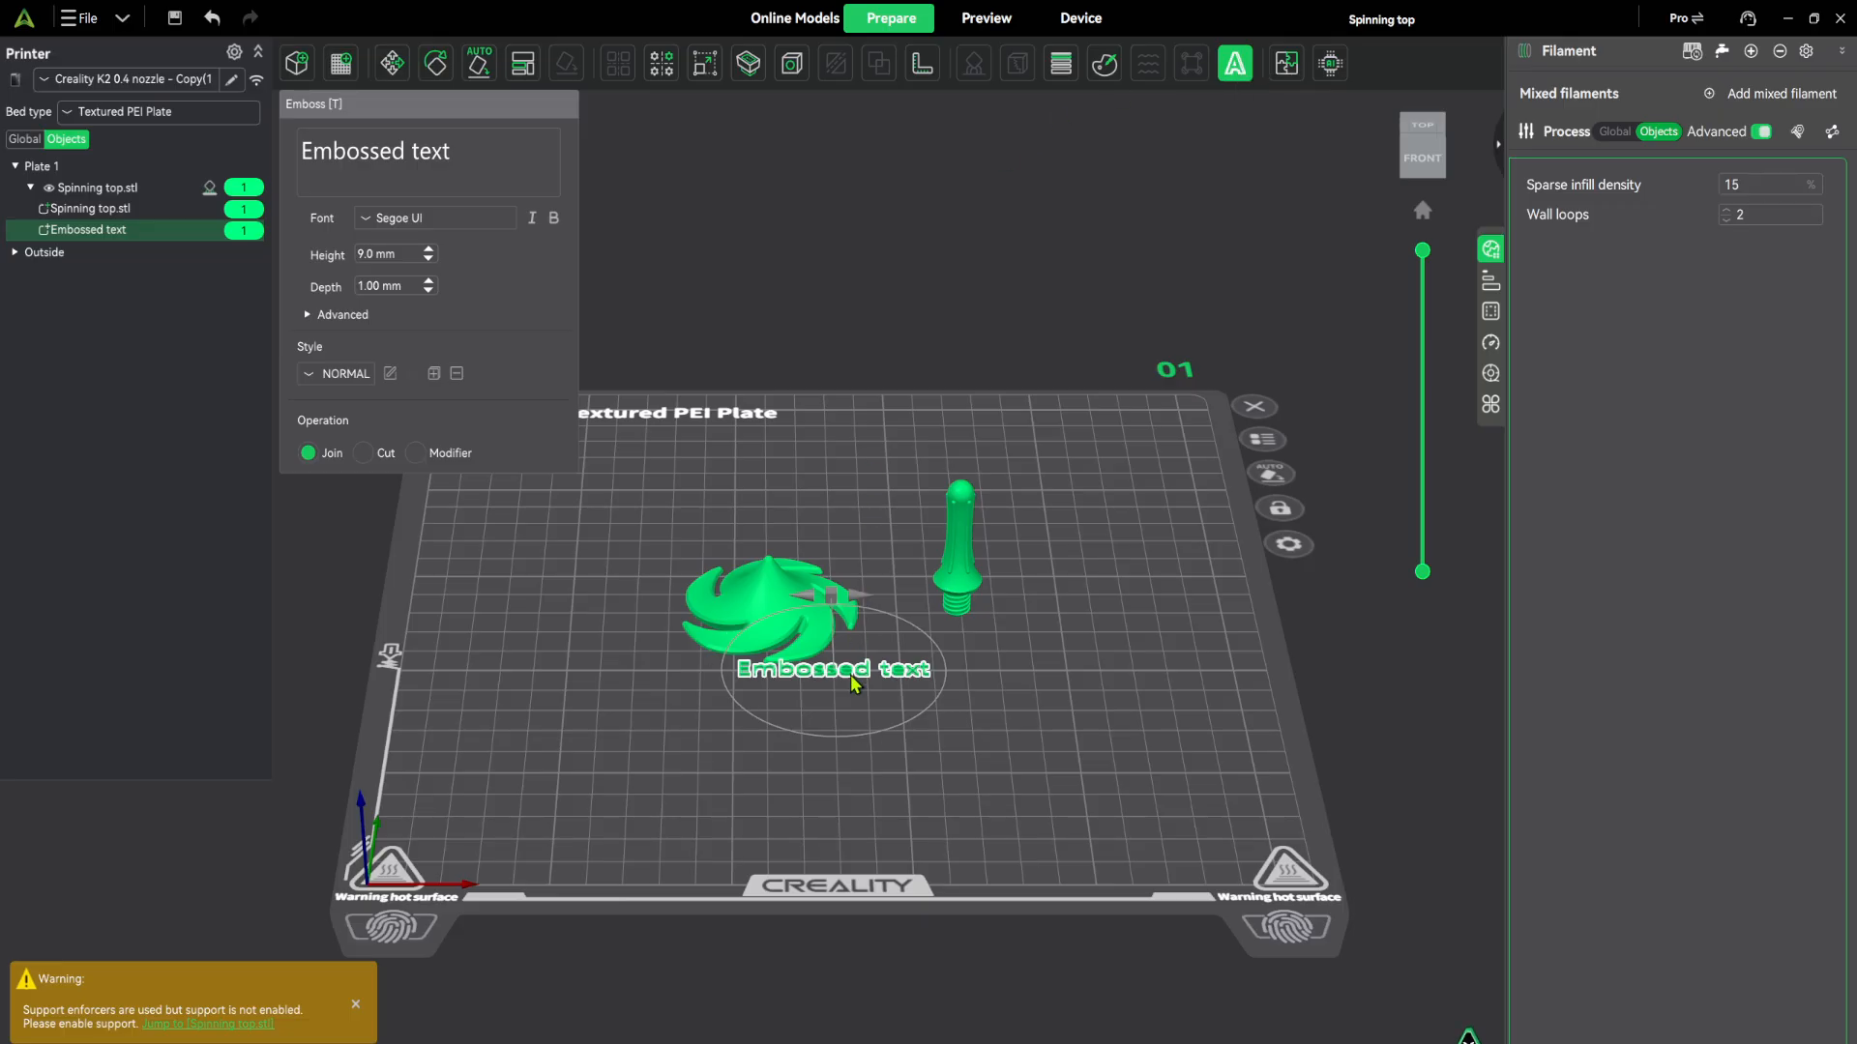
key(ctrl+z)
key(BackSpace)
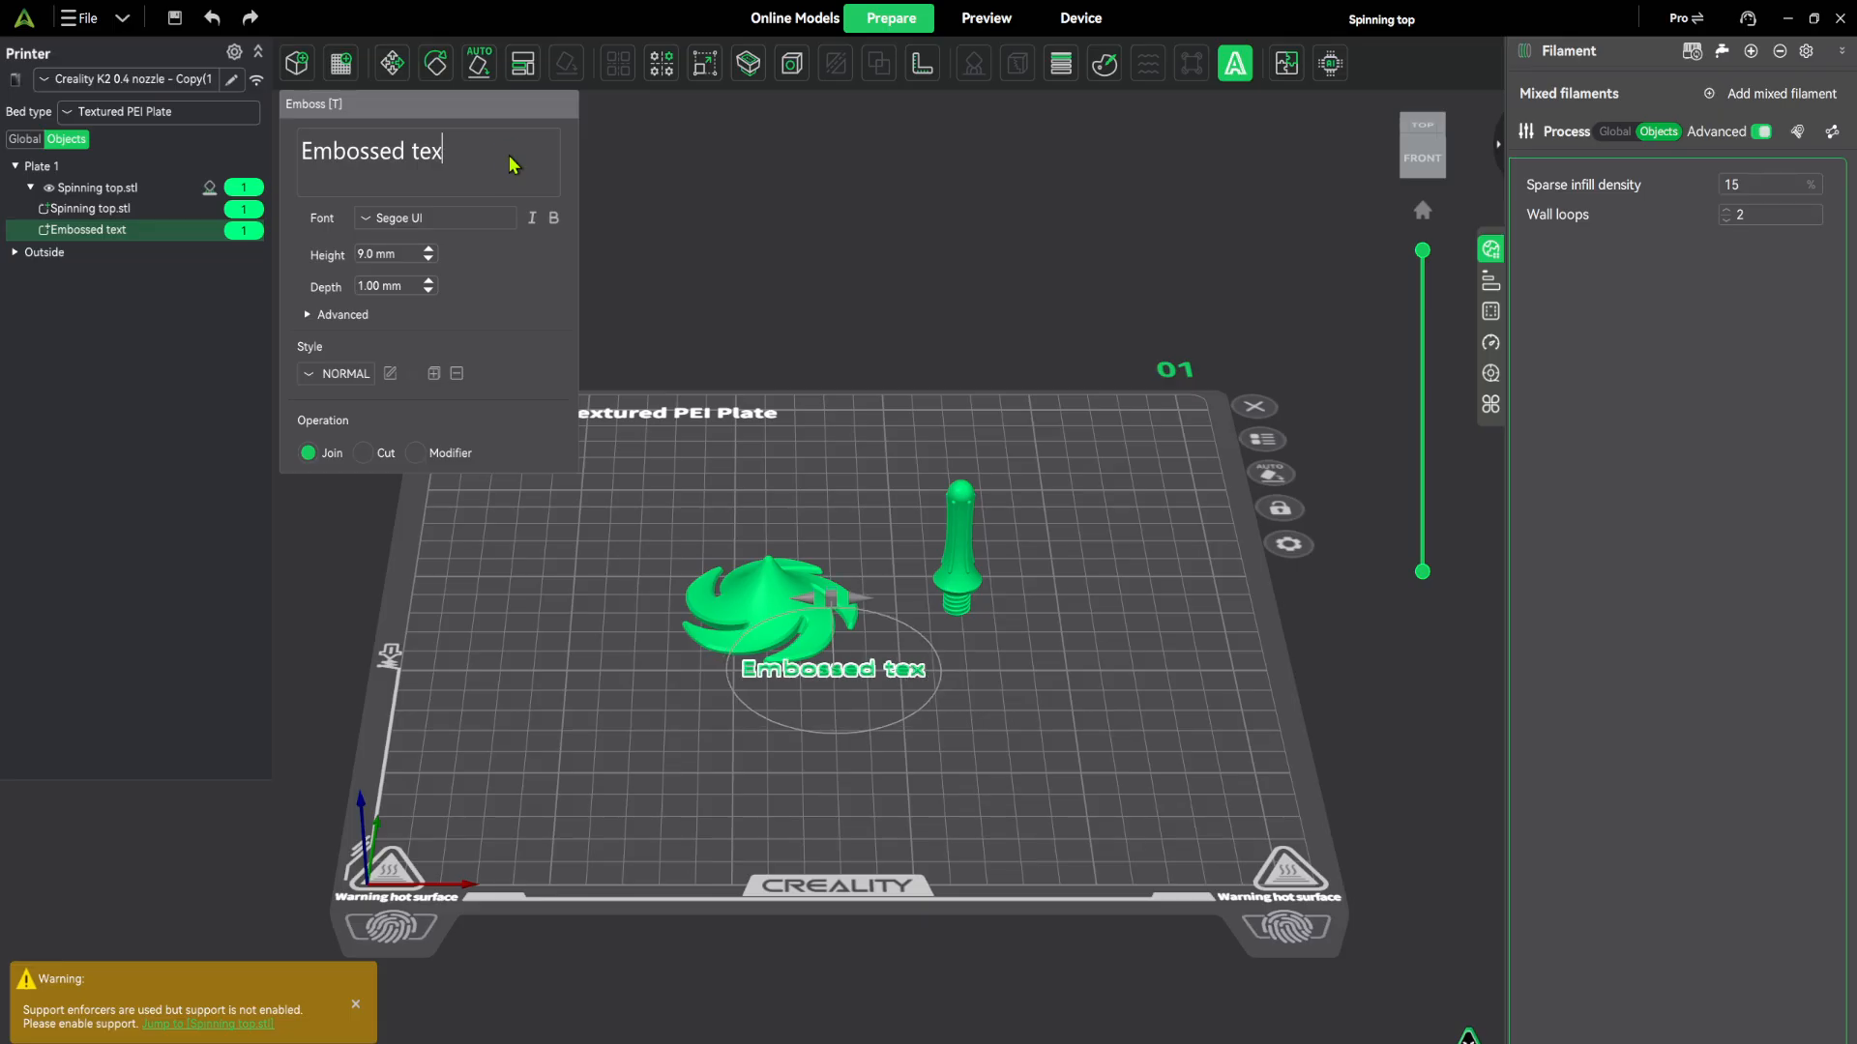
key(BackSpace)
key(BackSpace)
key(BackSpace)
key(BackSpace)
key(BackSpace)
key(BackSpace)
key(BackSpace)
key(BackSpace)
key(BackSpace)
key(BackSpace)
key(BackSpace)
key(BackSpace)
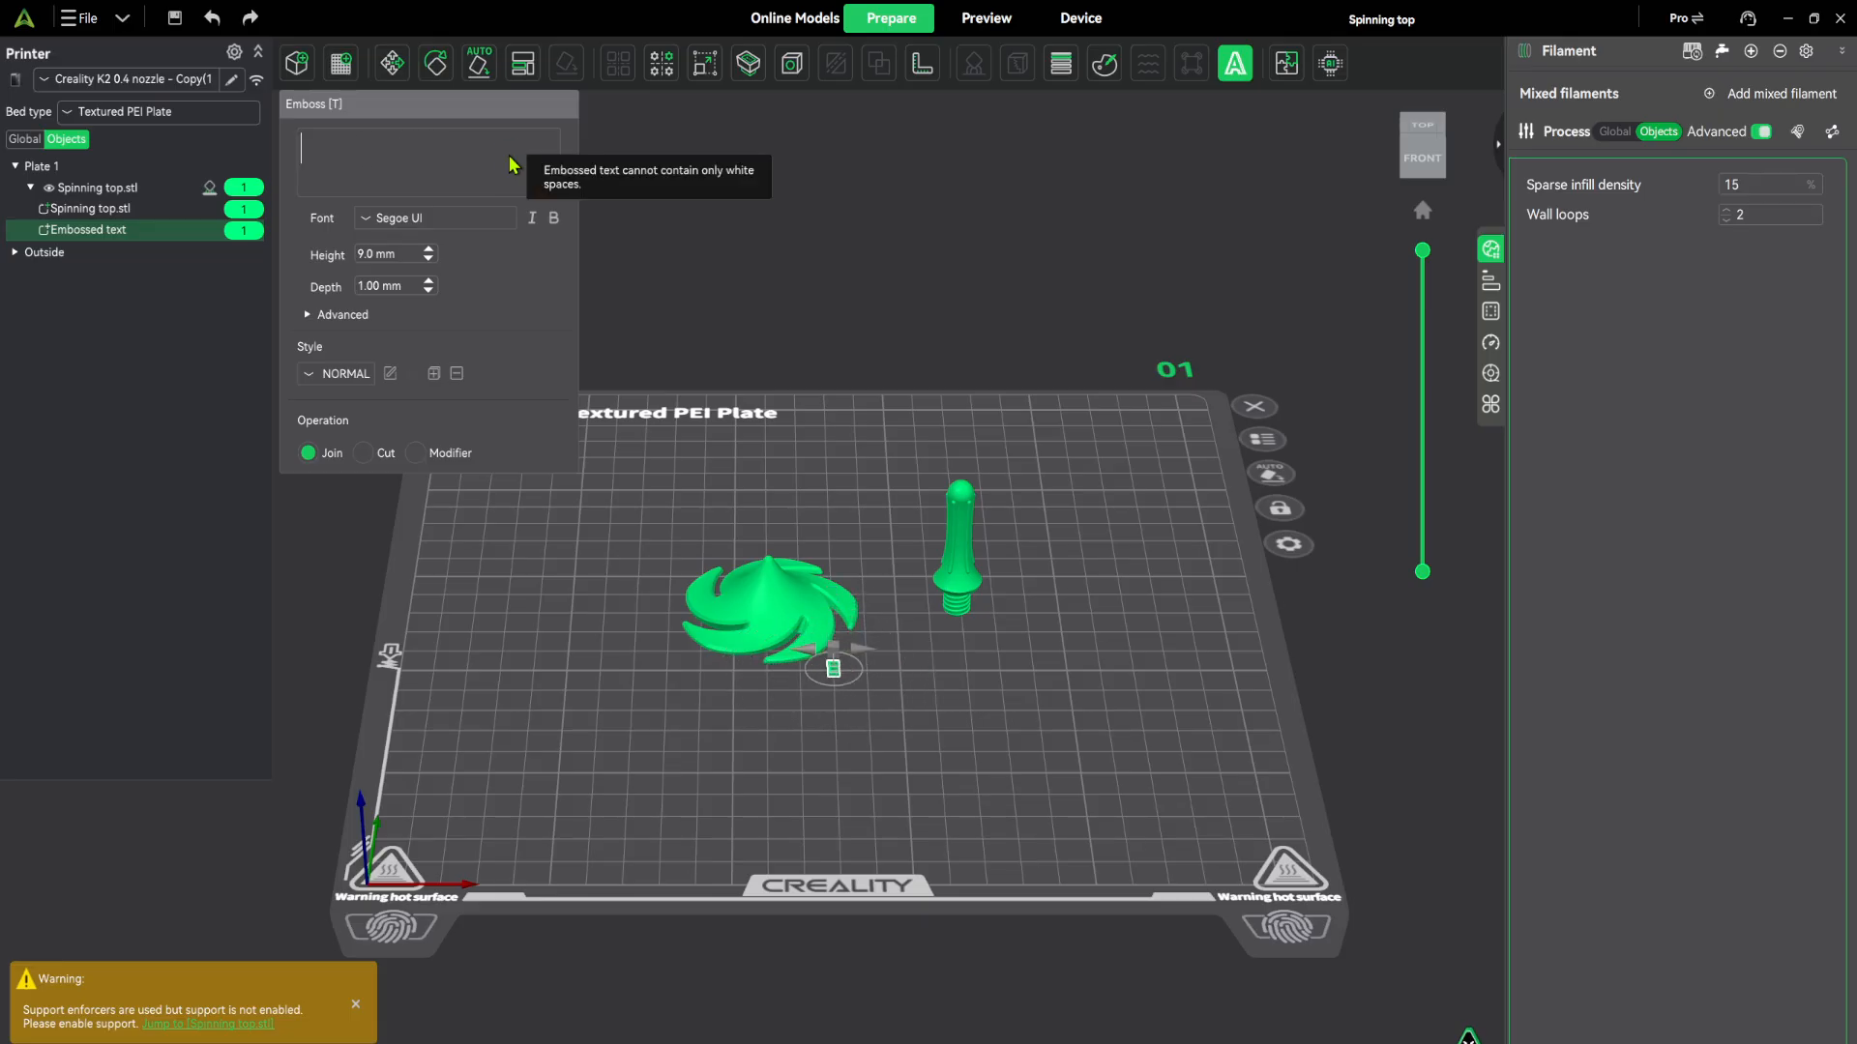
text(Wizar)
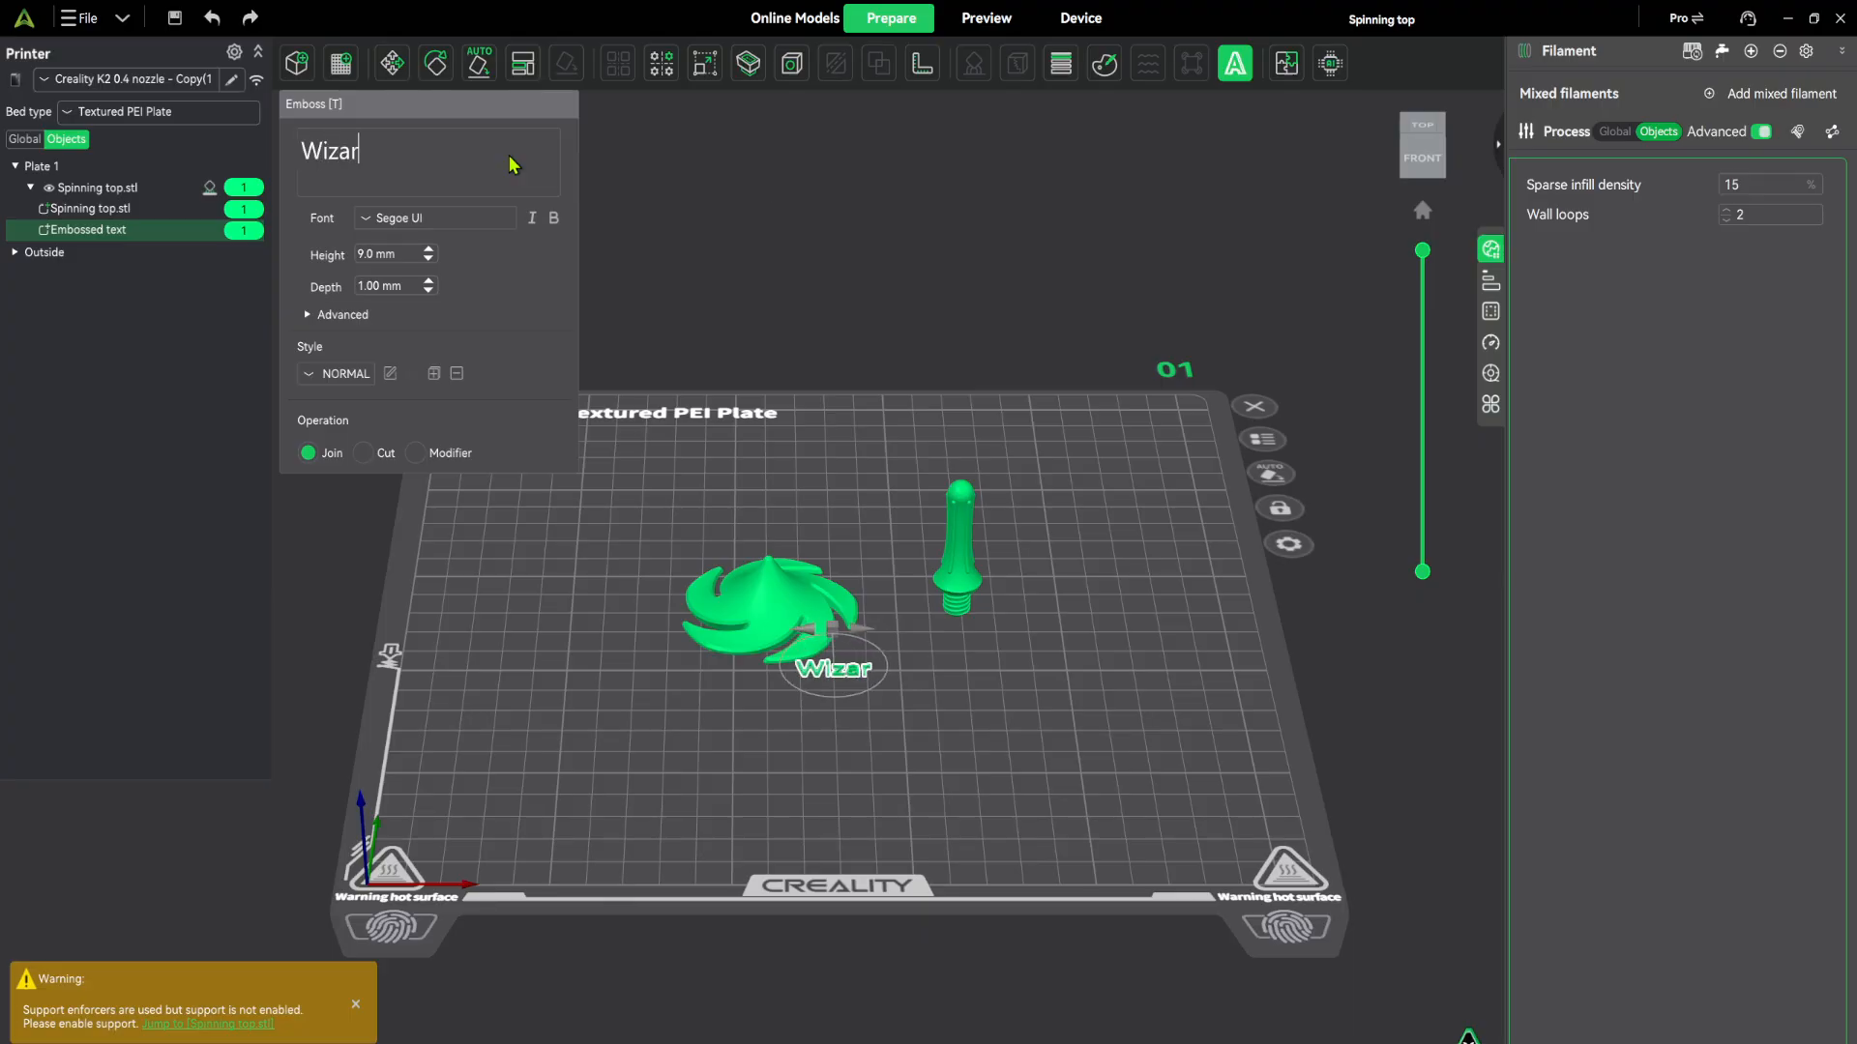
text(dHow)
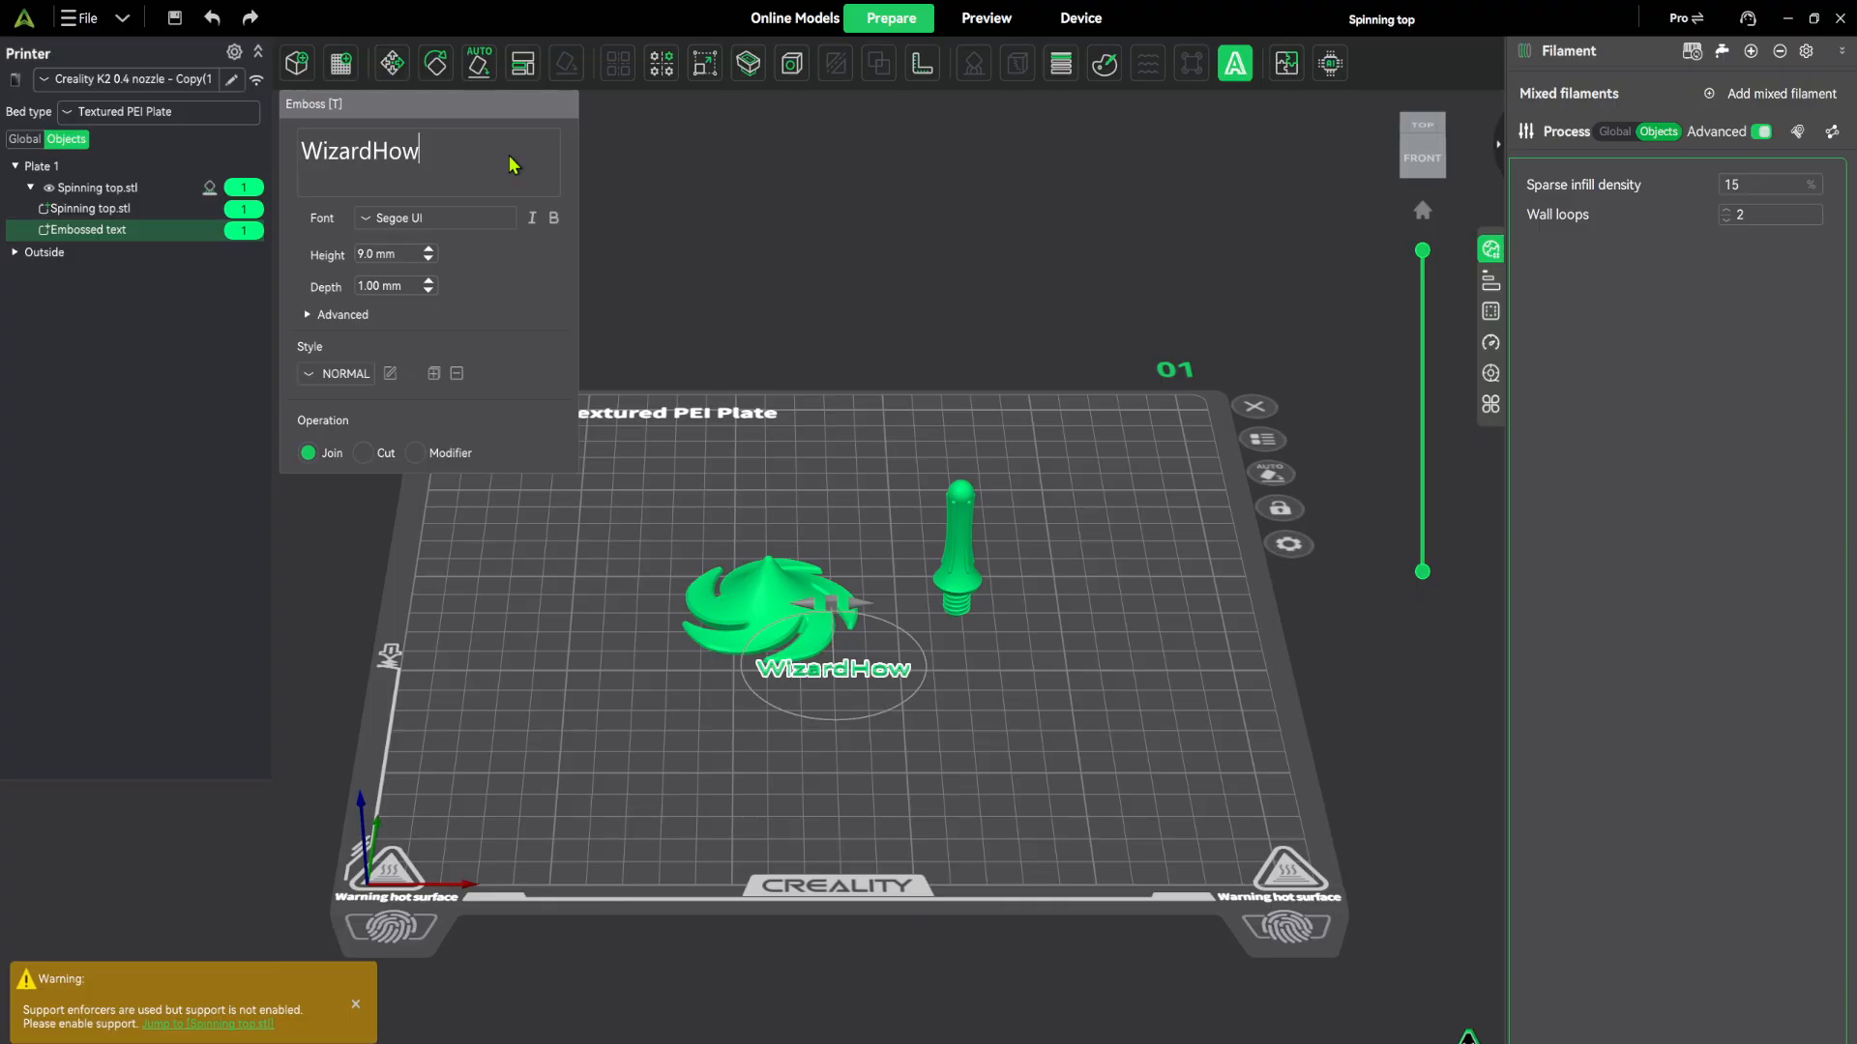
Try the bold RODE Noto Sans CJK SC font on the embossed text
click(372, 225)
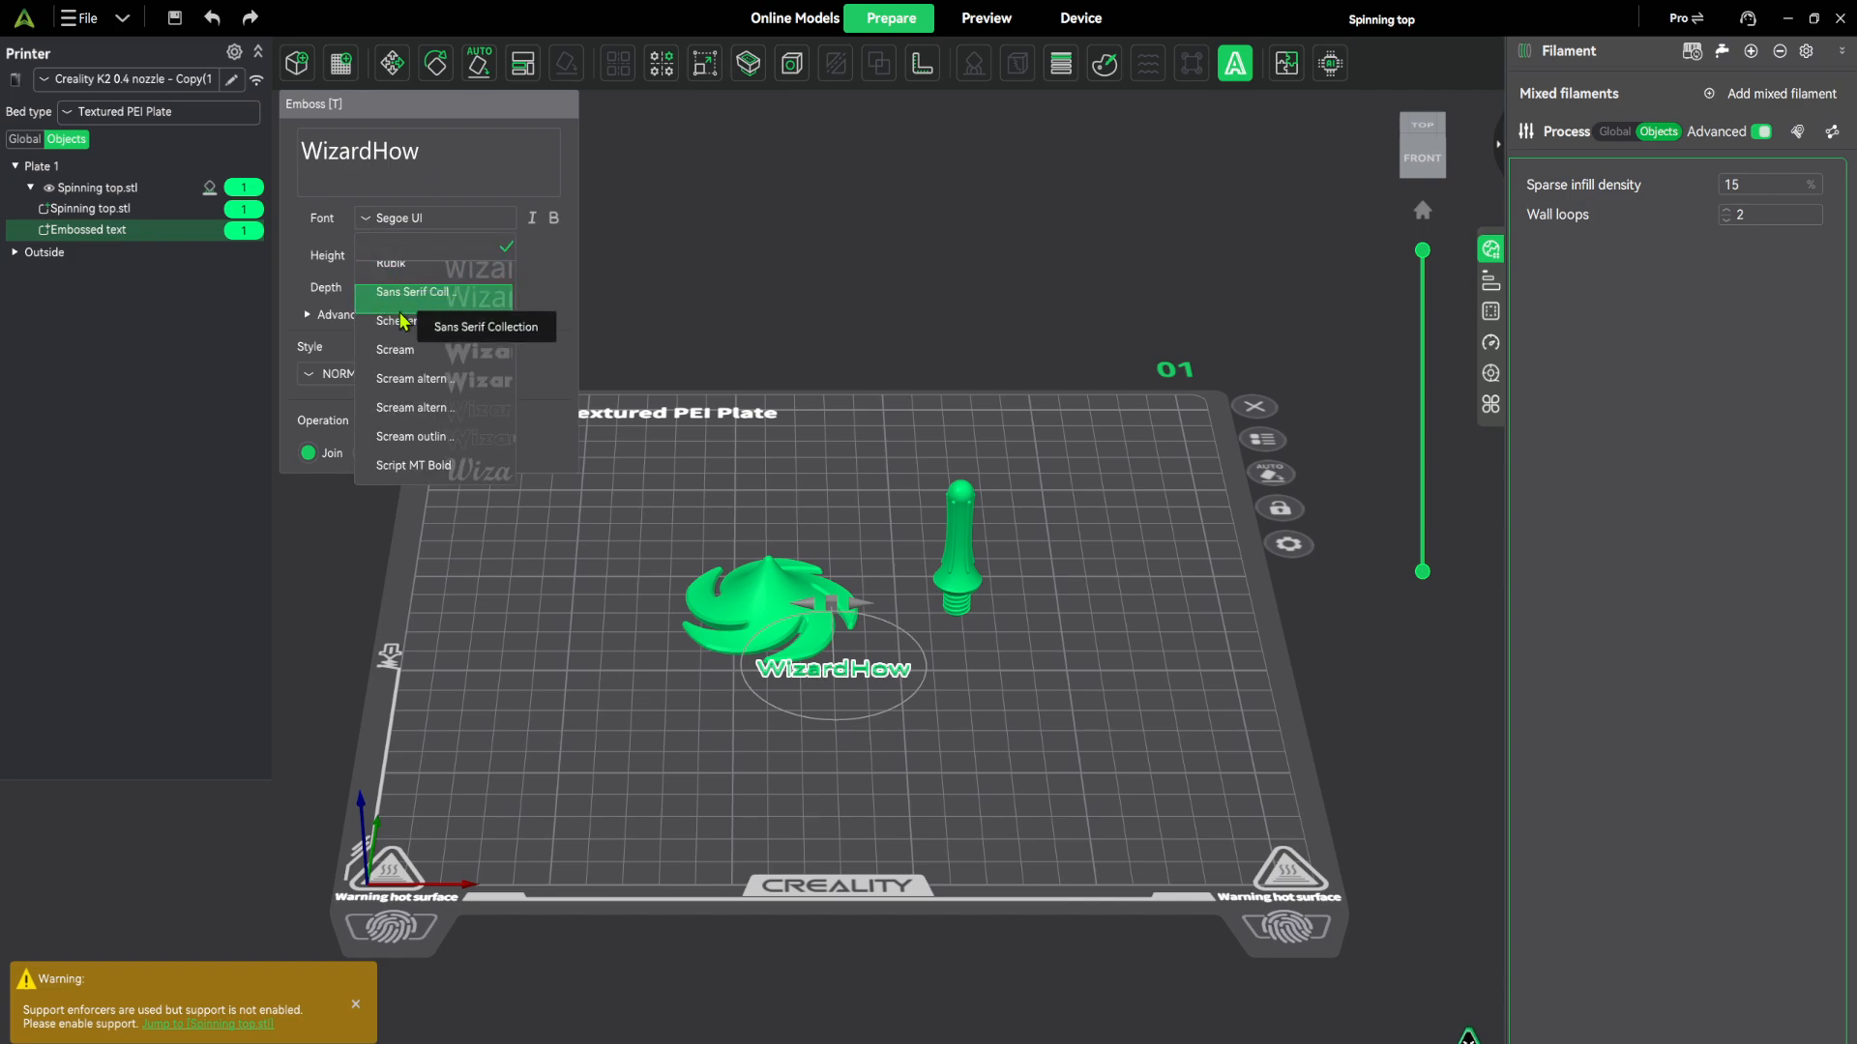
scroll(396, 309, up, 5)
scroll(402, 319, down, 2)
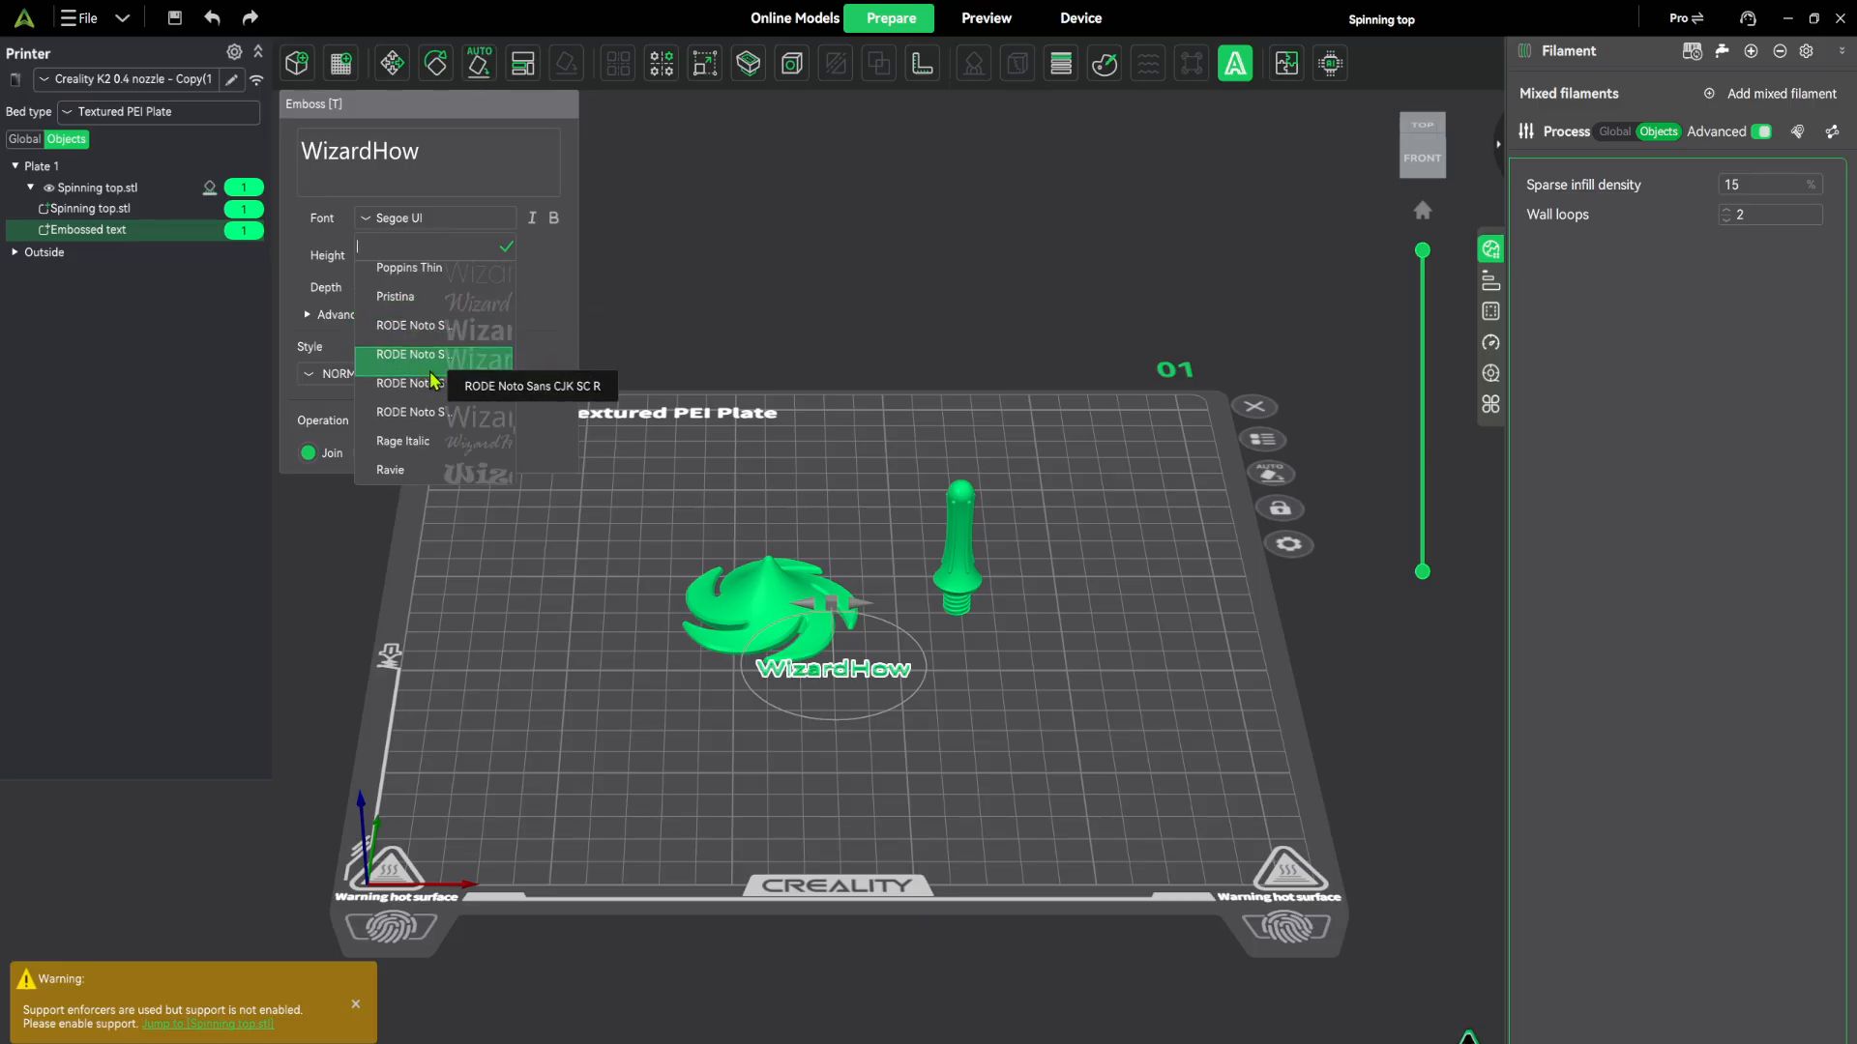
click(411, 327)
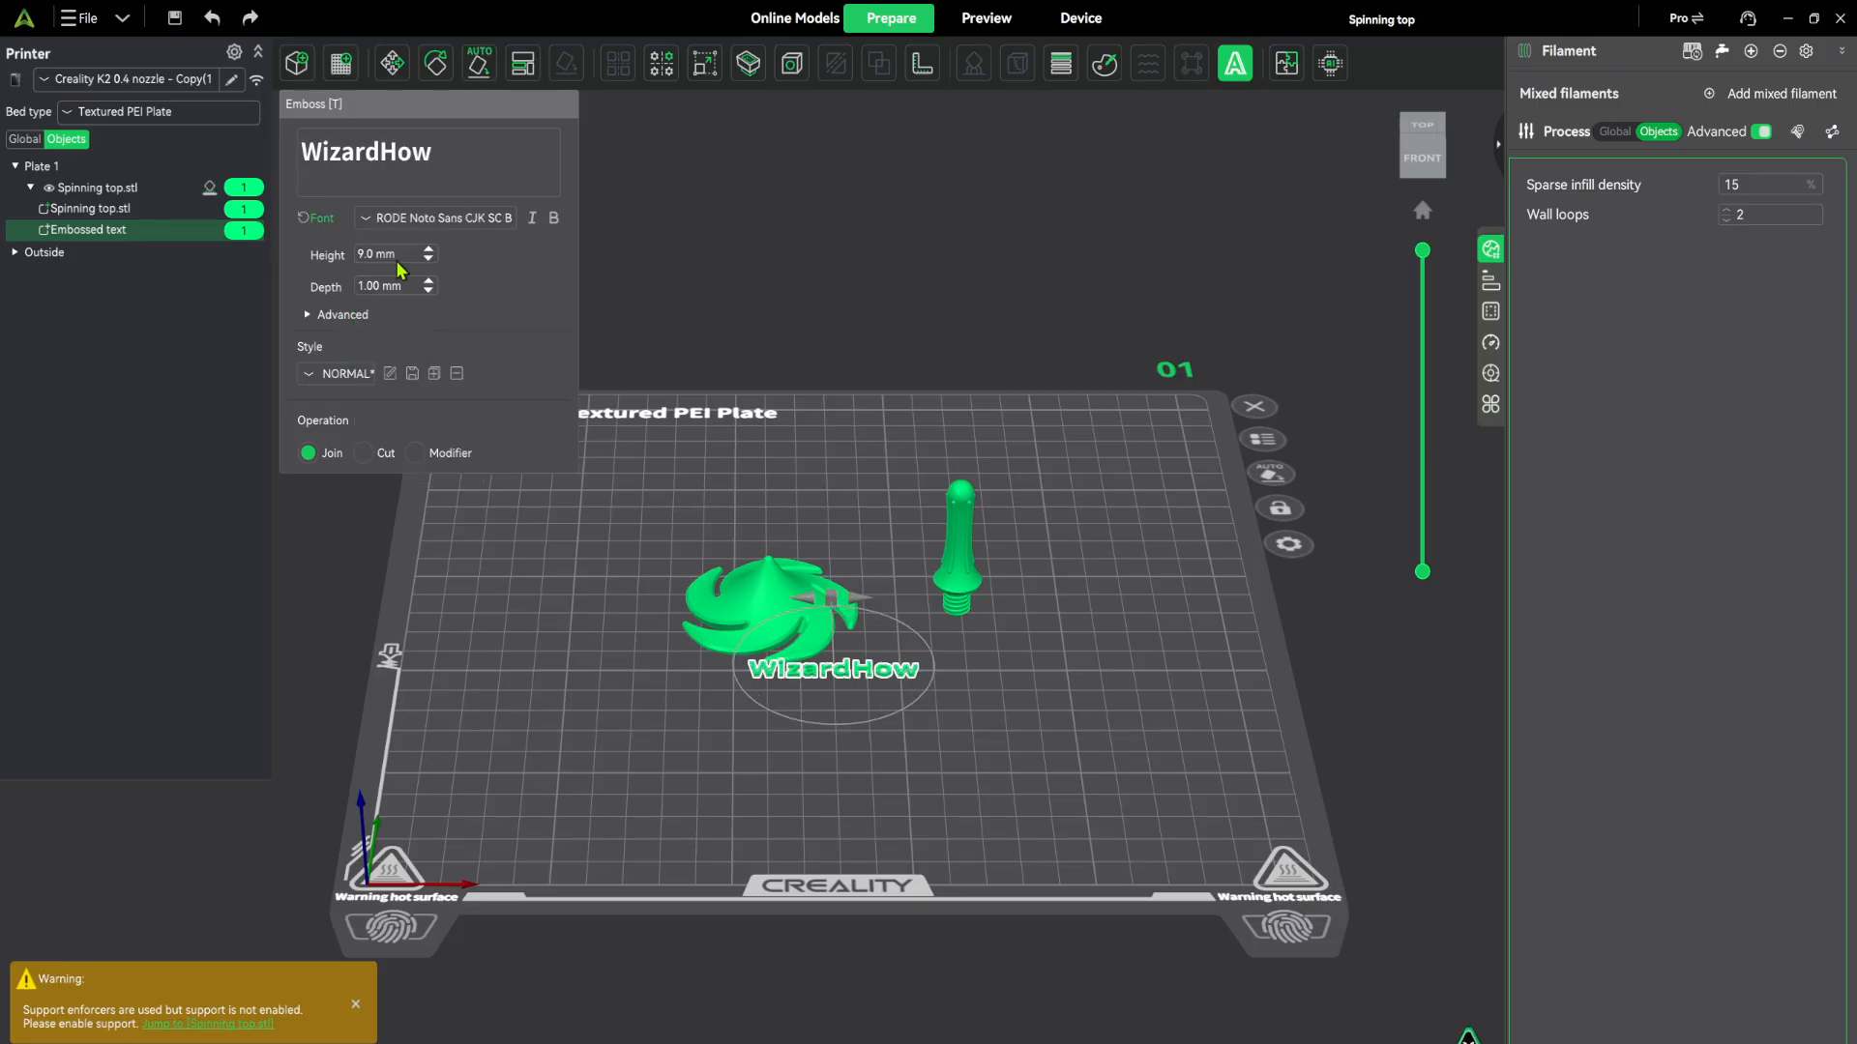
Set the embossed text's font to Zombie Carshel
click(447, 222)
scroll(402, 371, down, 5)
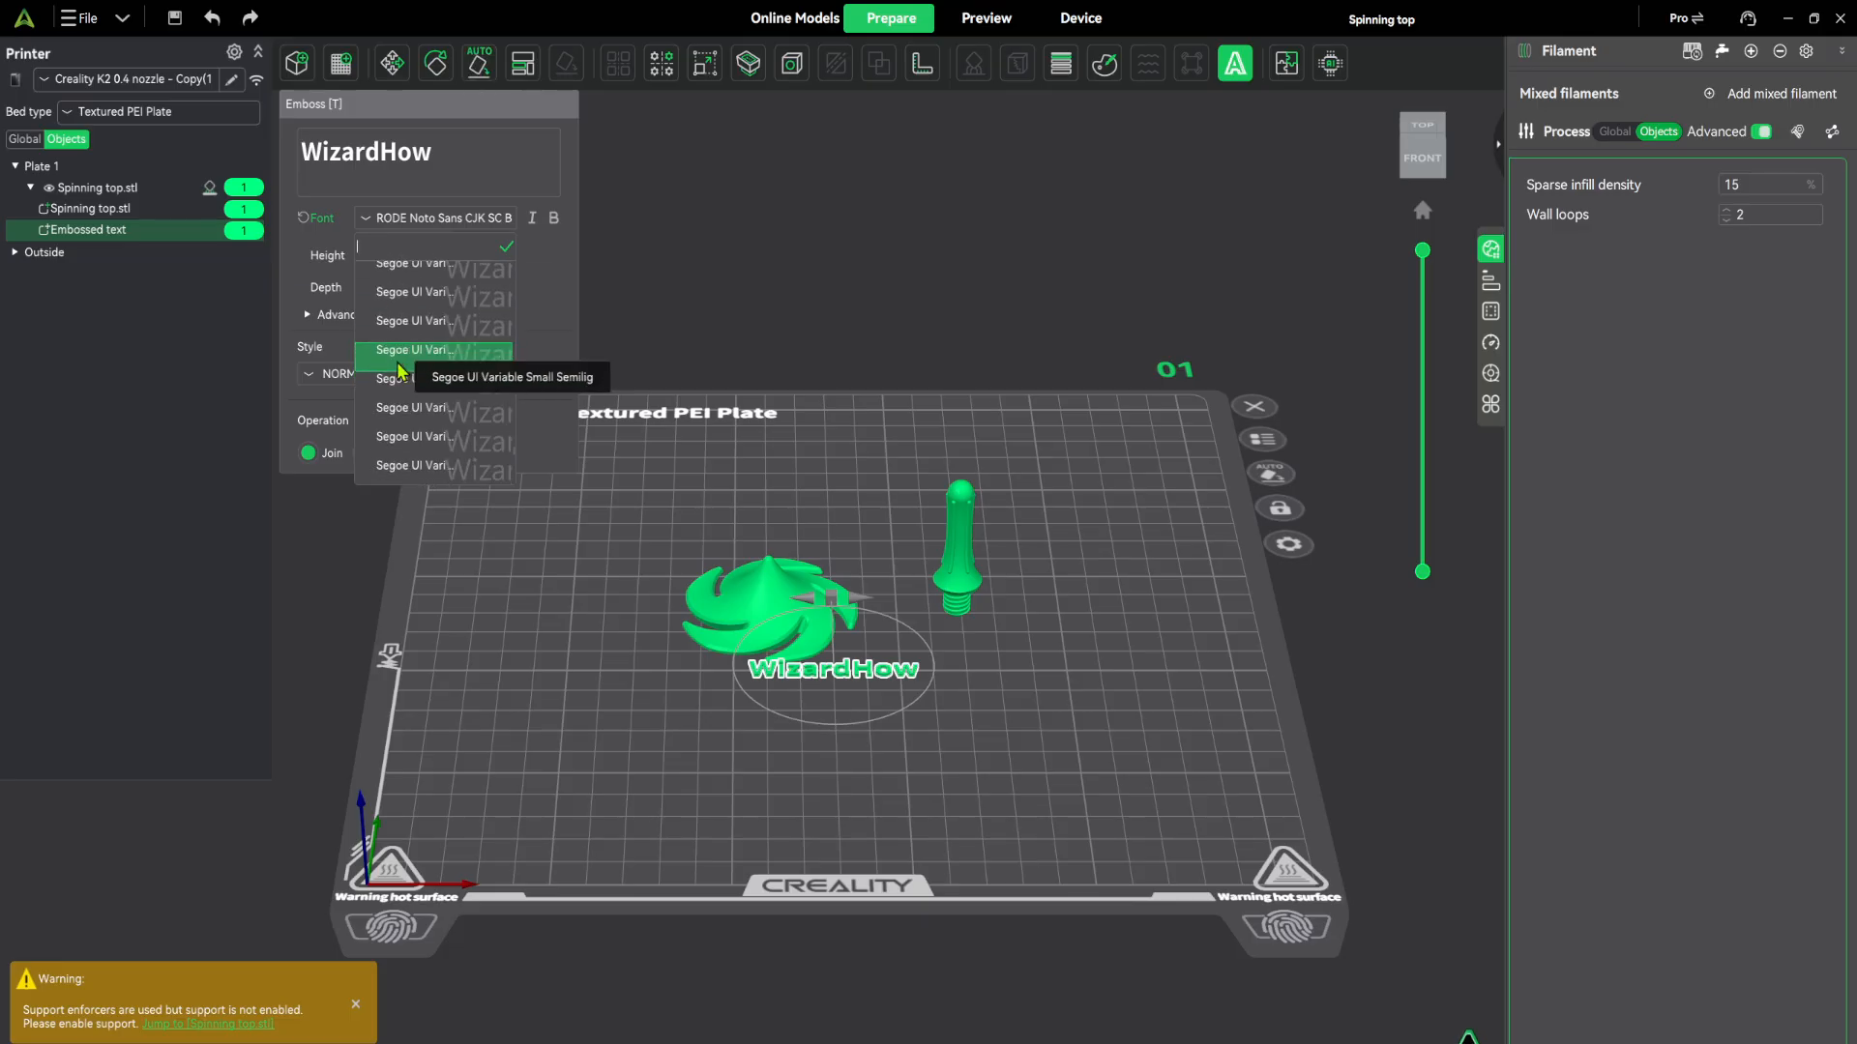
scroll(397, 372, down, 6)
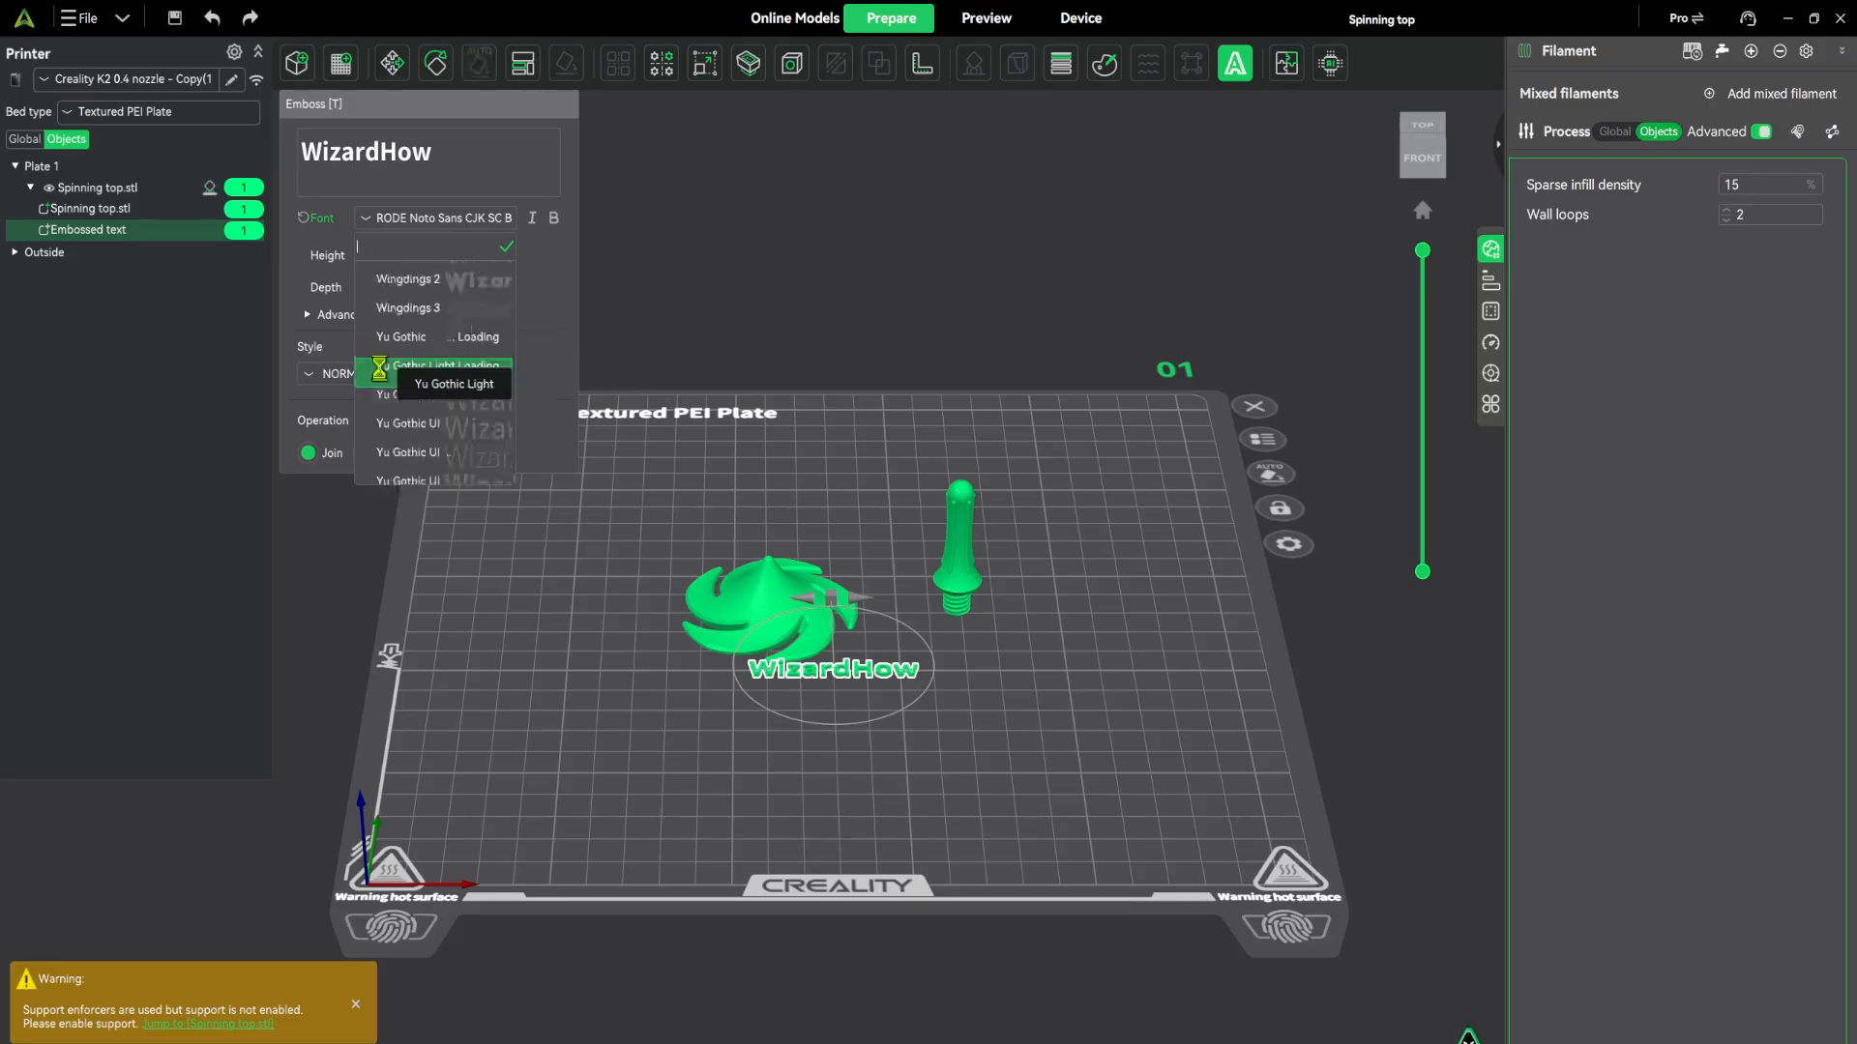
scroll(387, 377, down, 7)
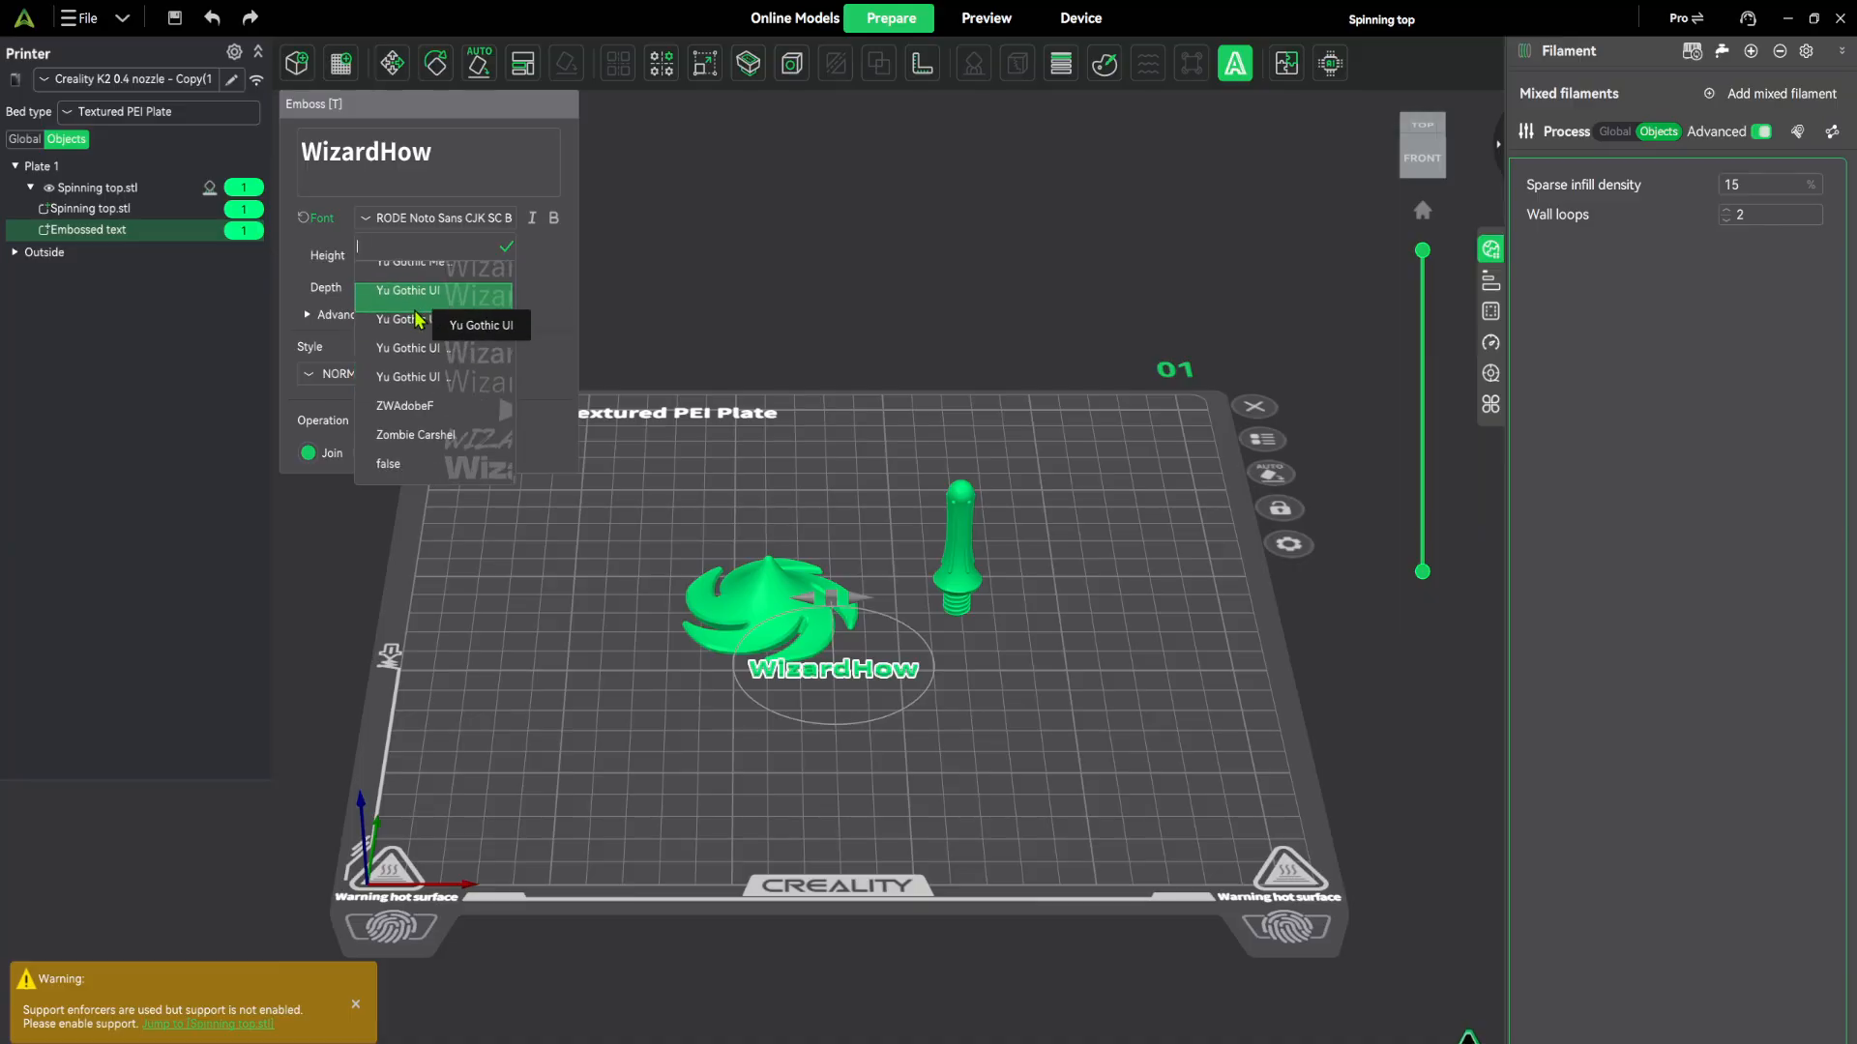
click(410, 440)
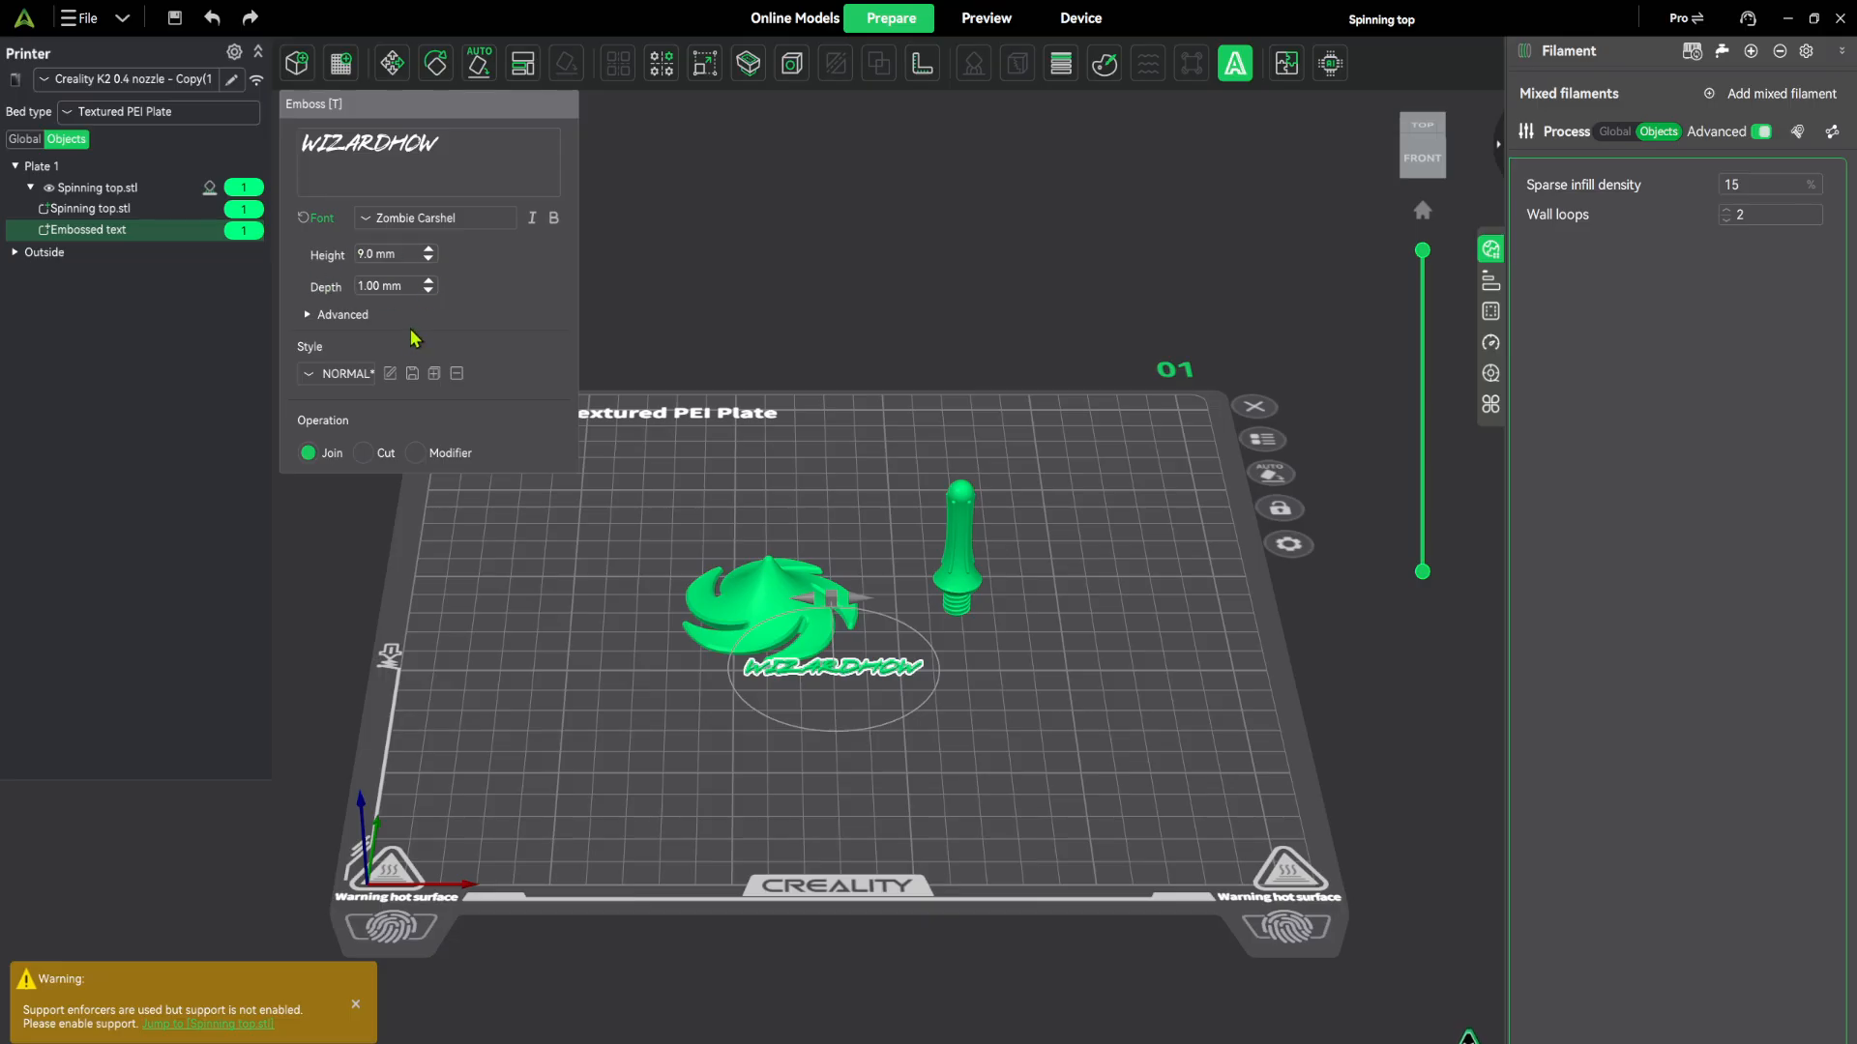
Try the advanced Use surface and Per glyph options on the text, turning each one off again
click(309, 316)
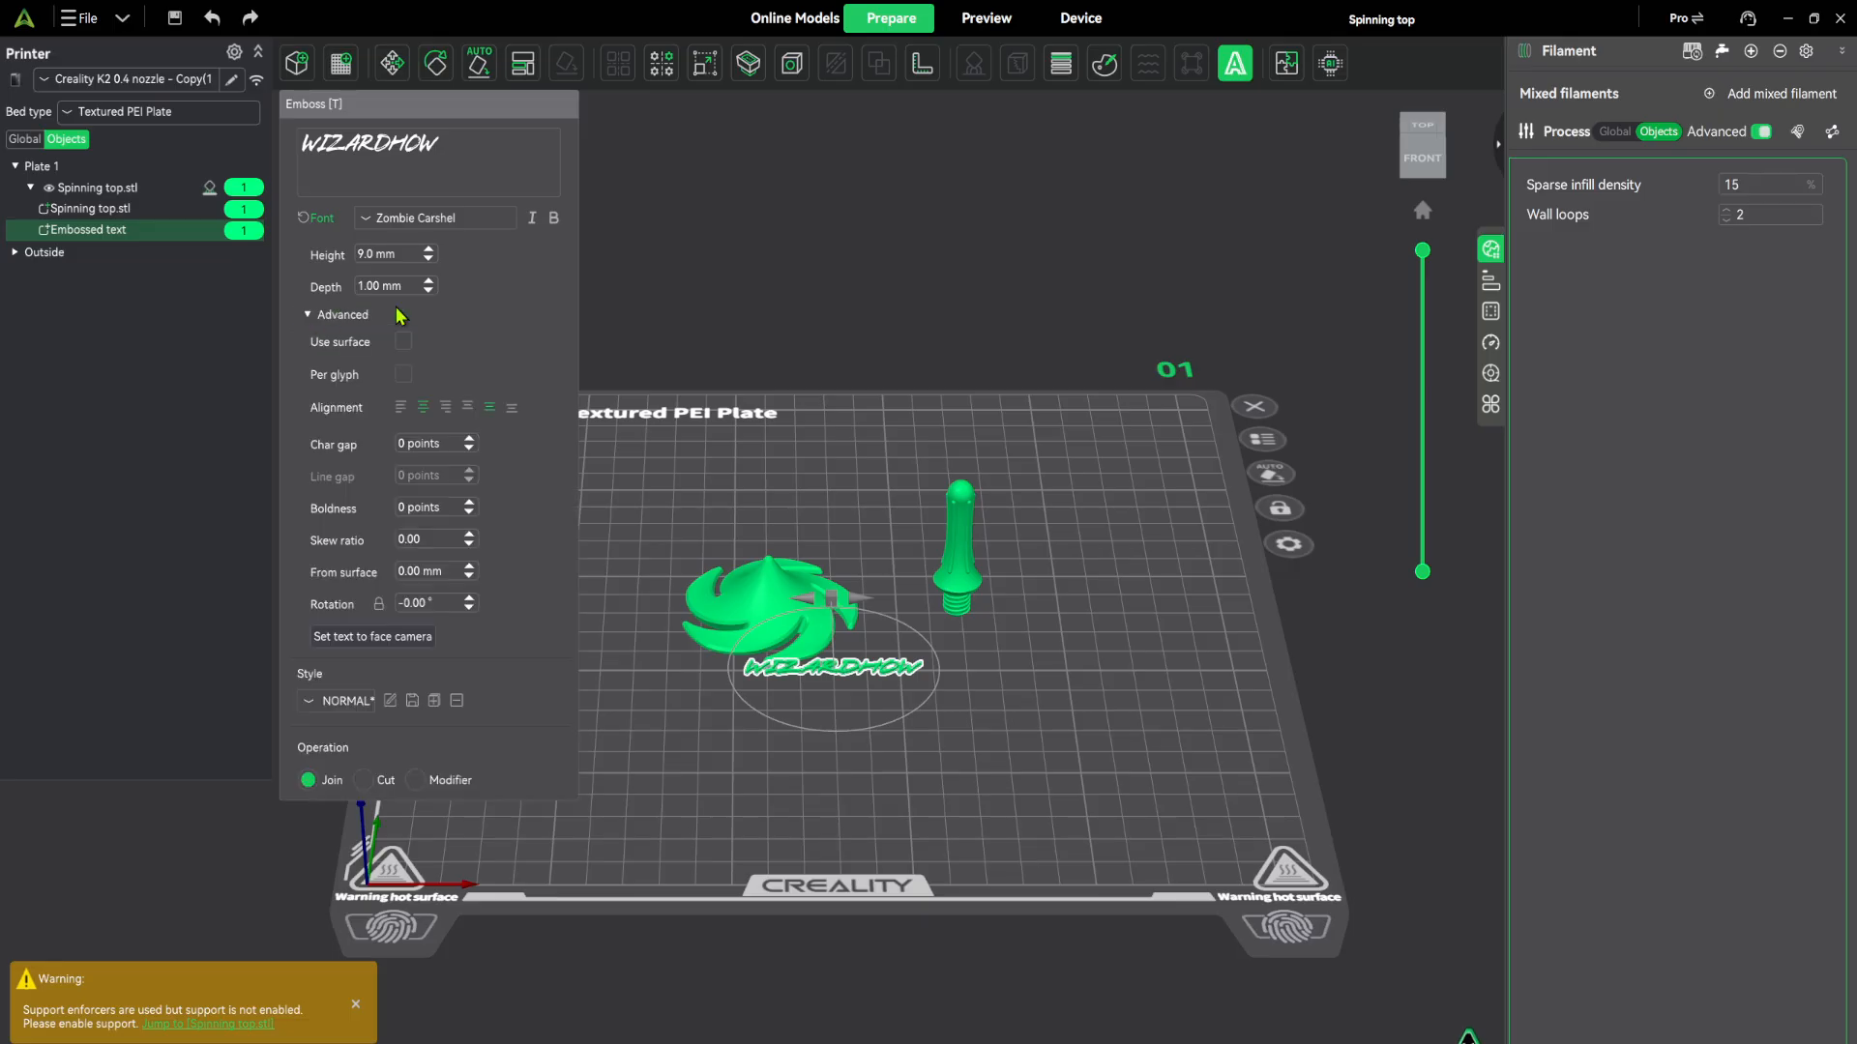
click(403, 343)
click(403, 344)
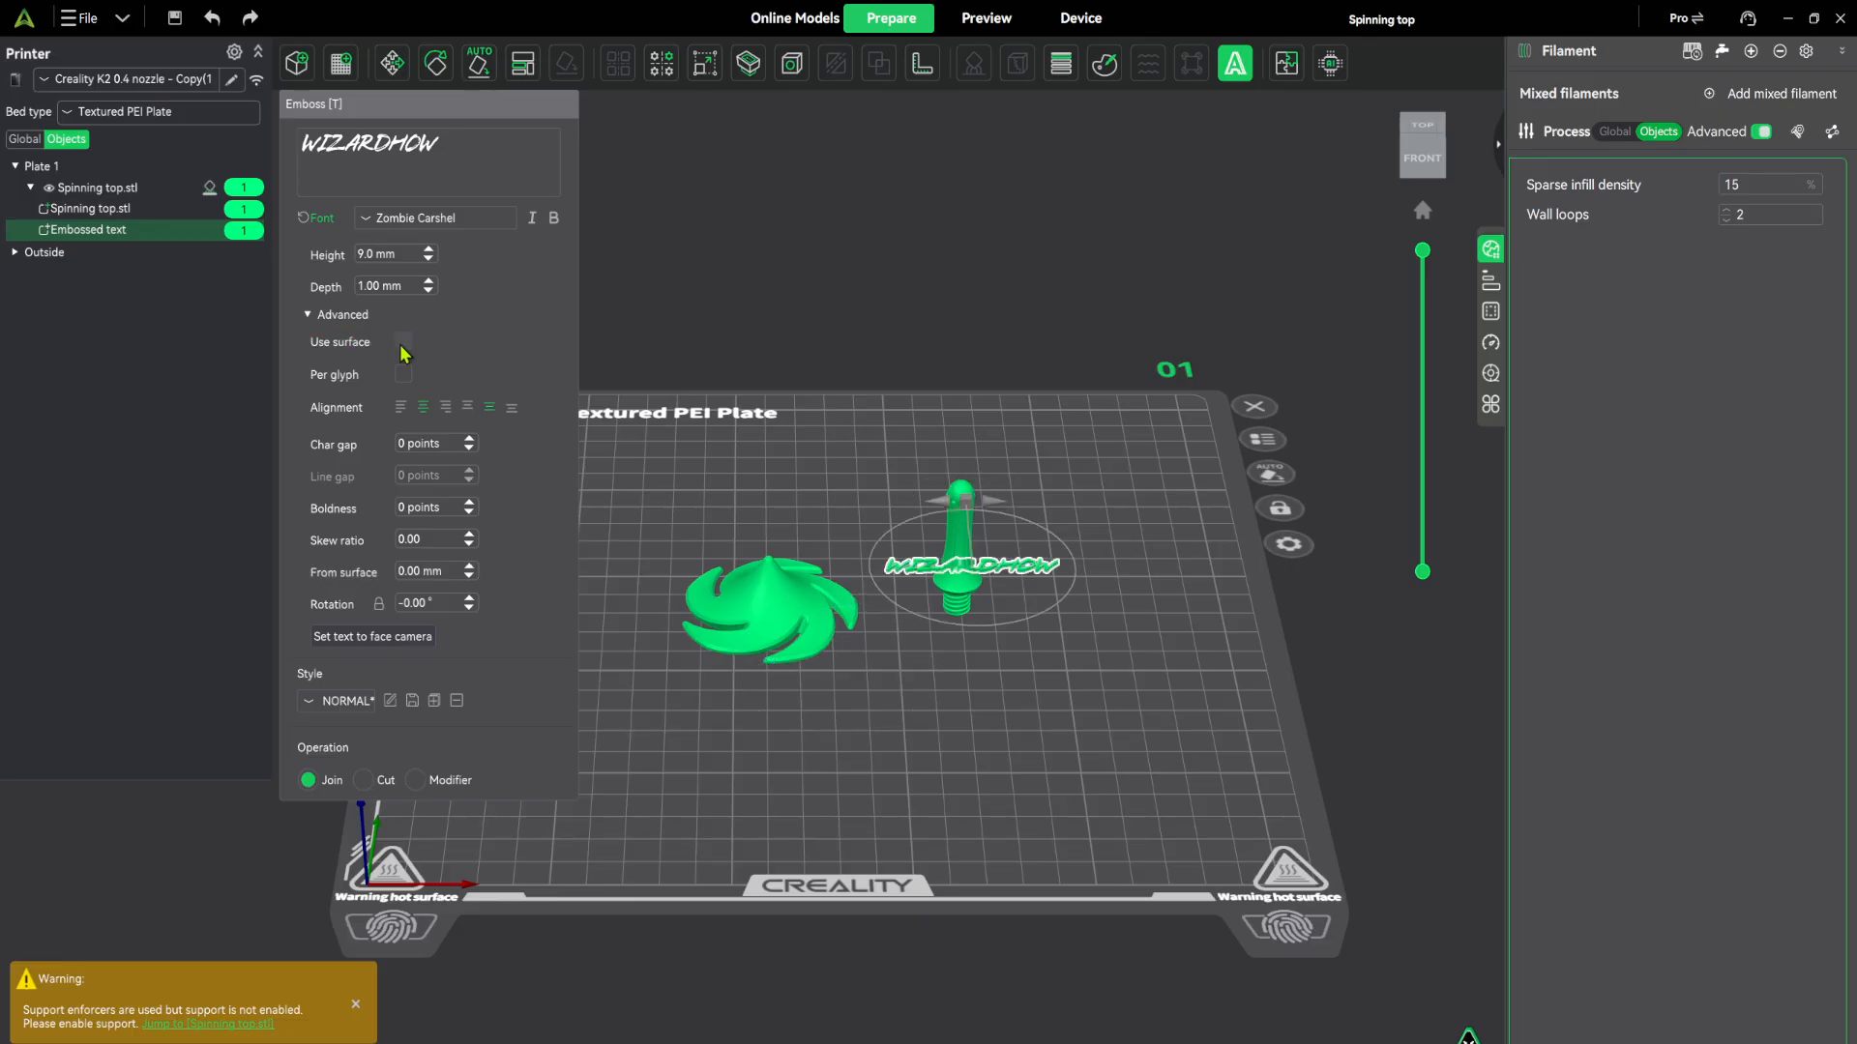
click(403, 375)
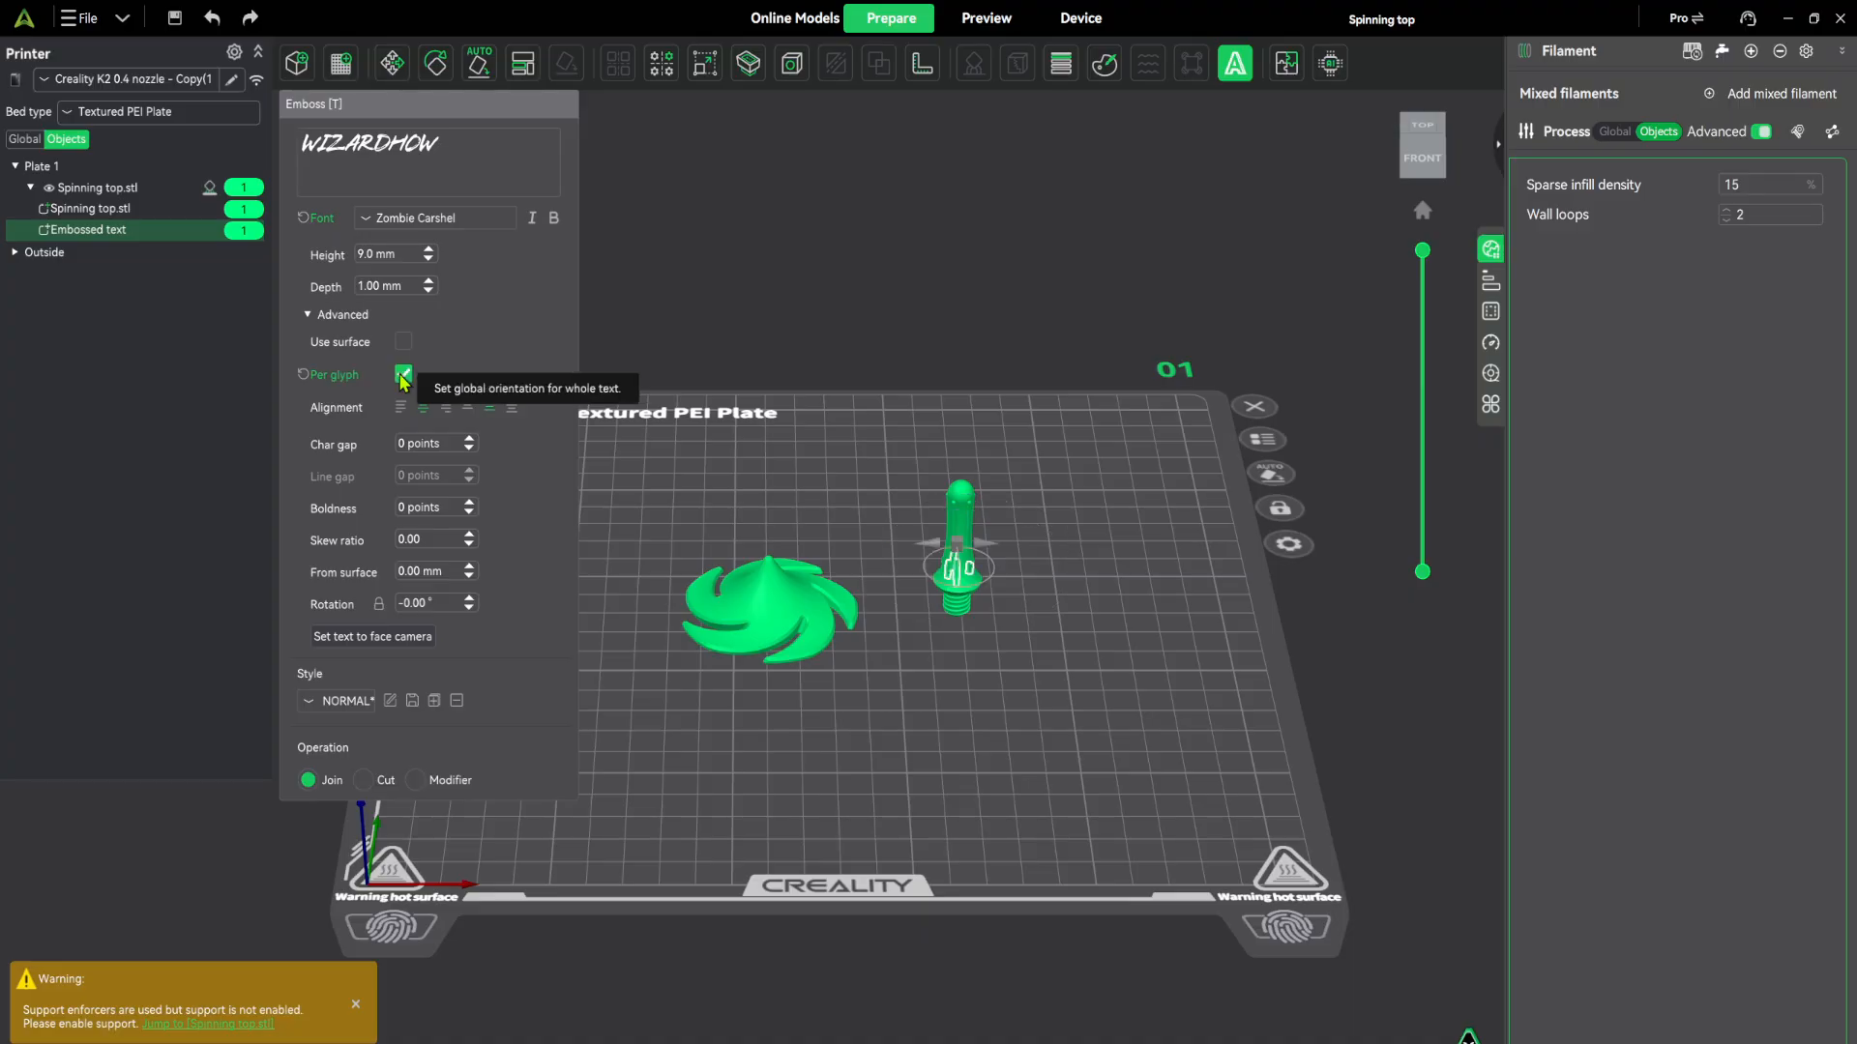
click(404, 375)
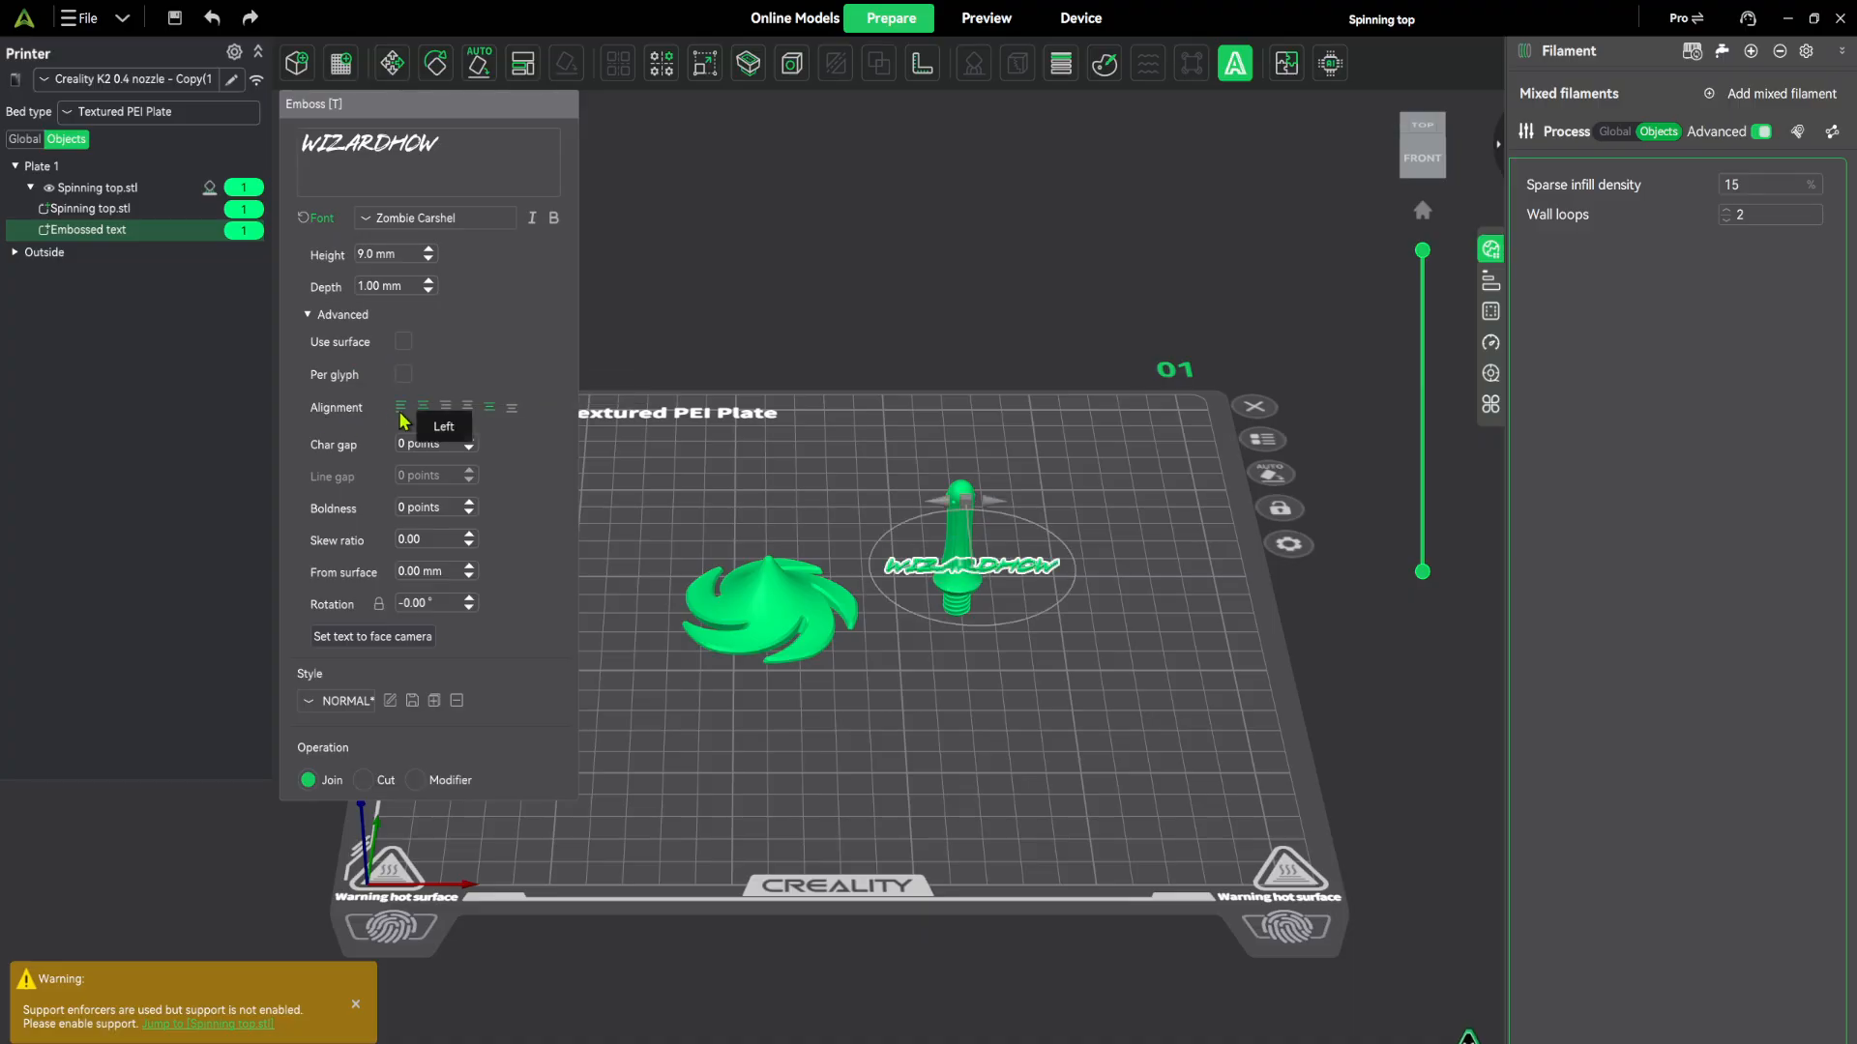
Try left, right and top alignment on the text, returning to centered and middle alignment
click(402, 409)
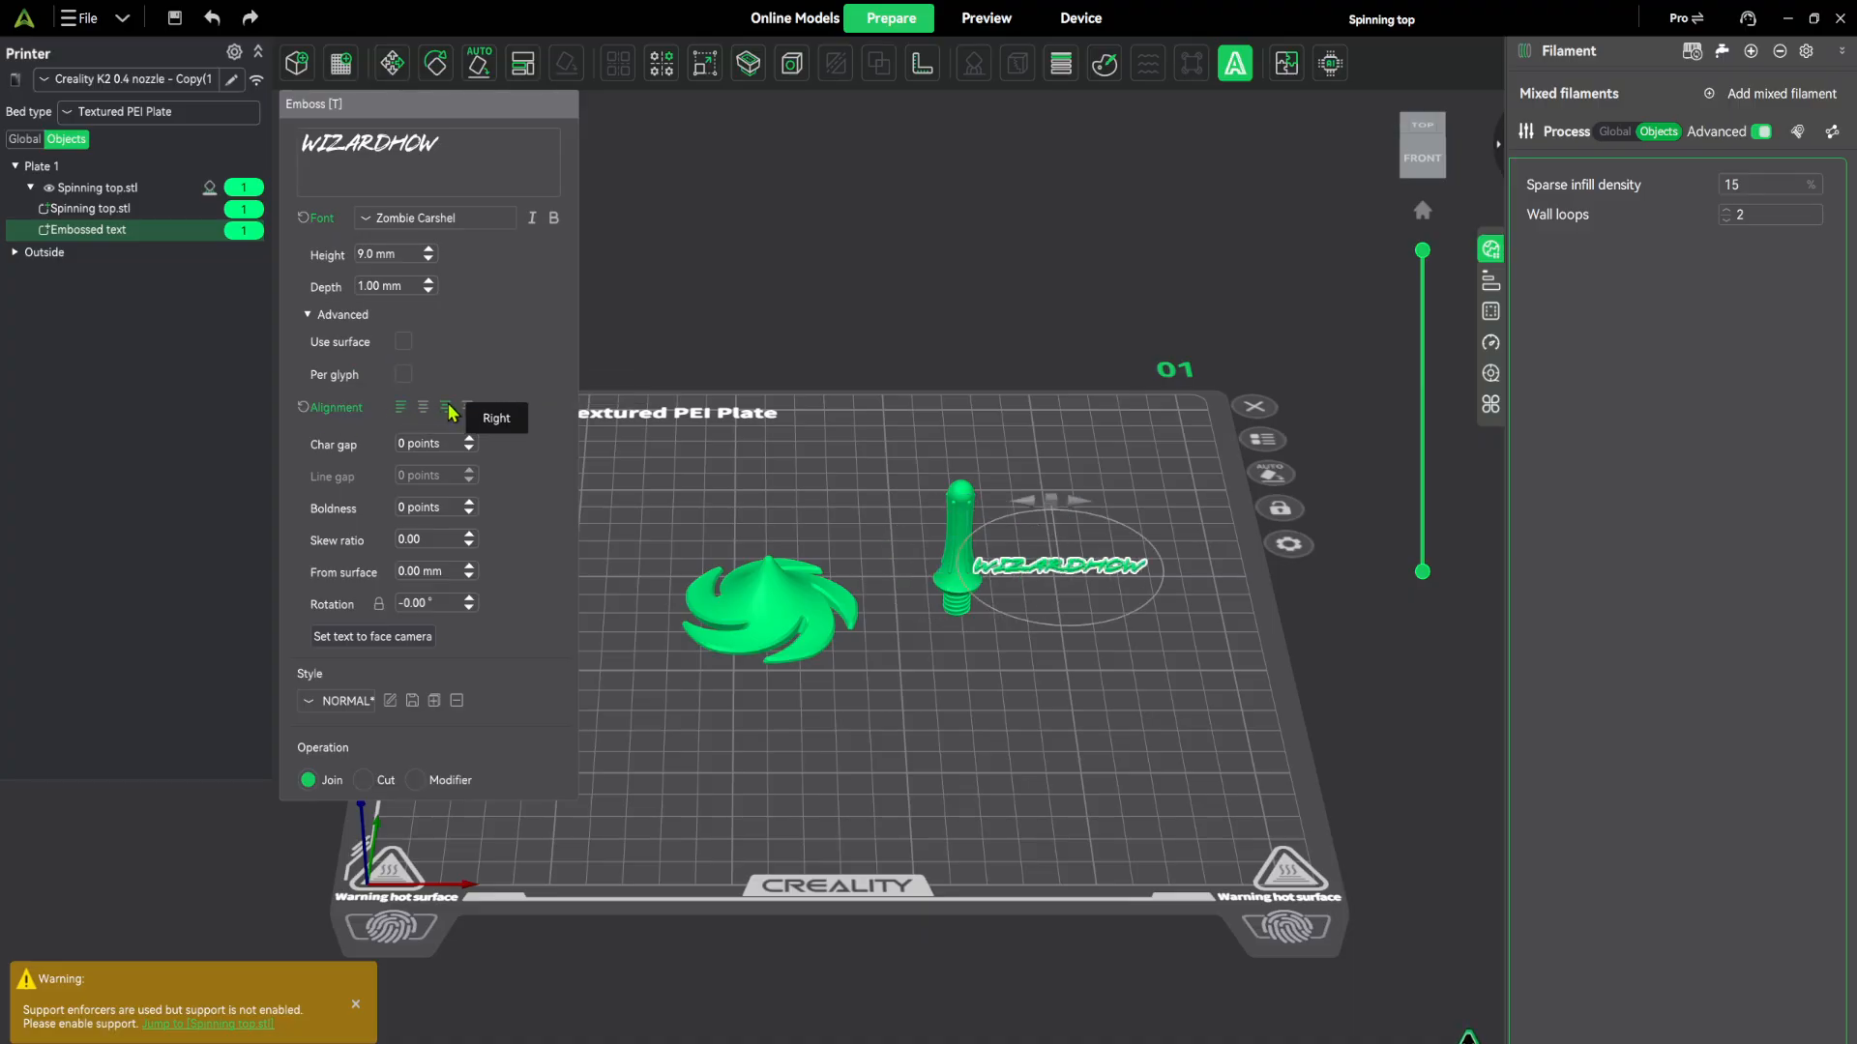
click(472, 409)
click(445, 409)
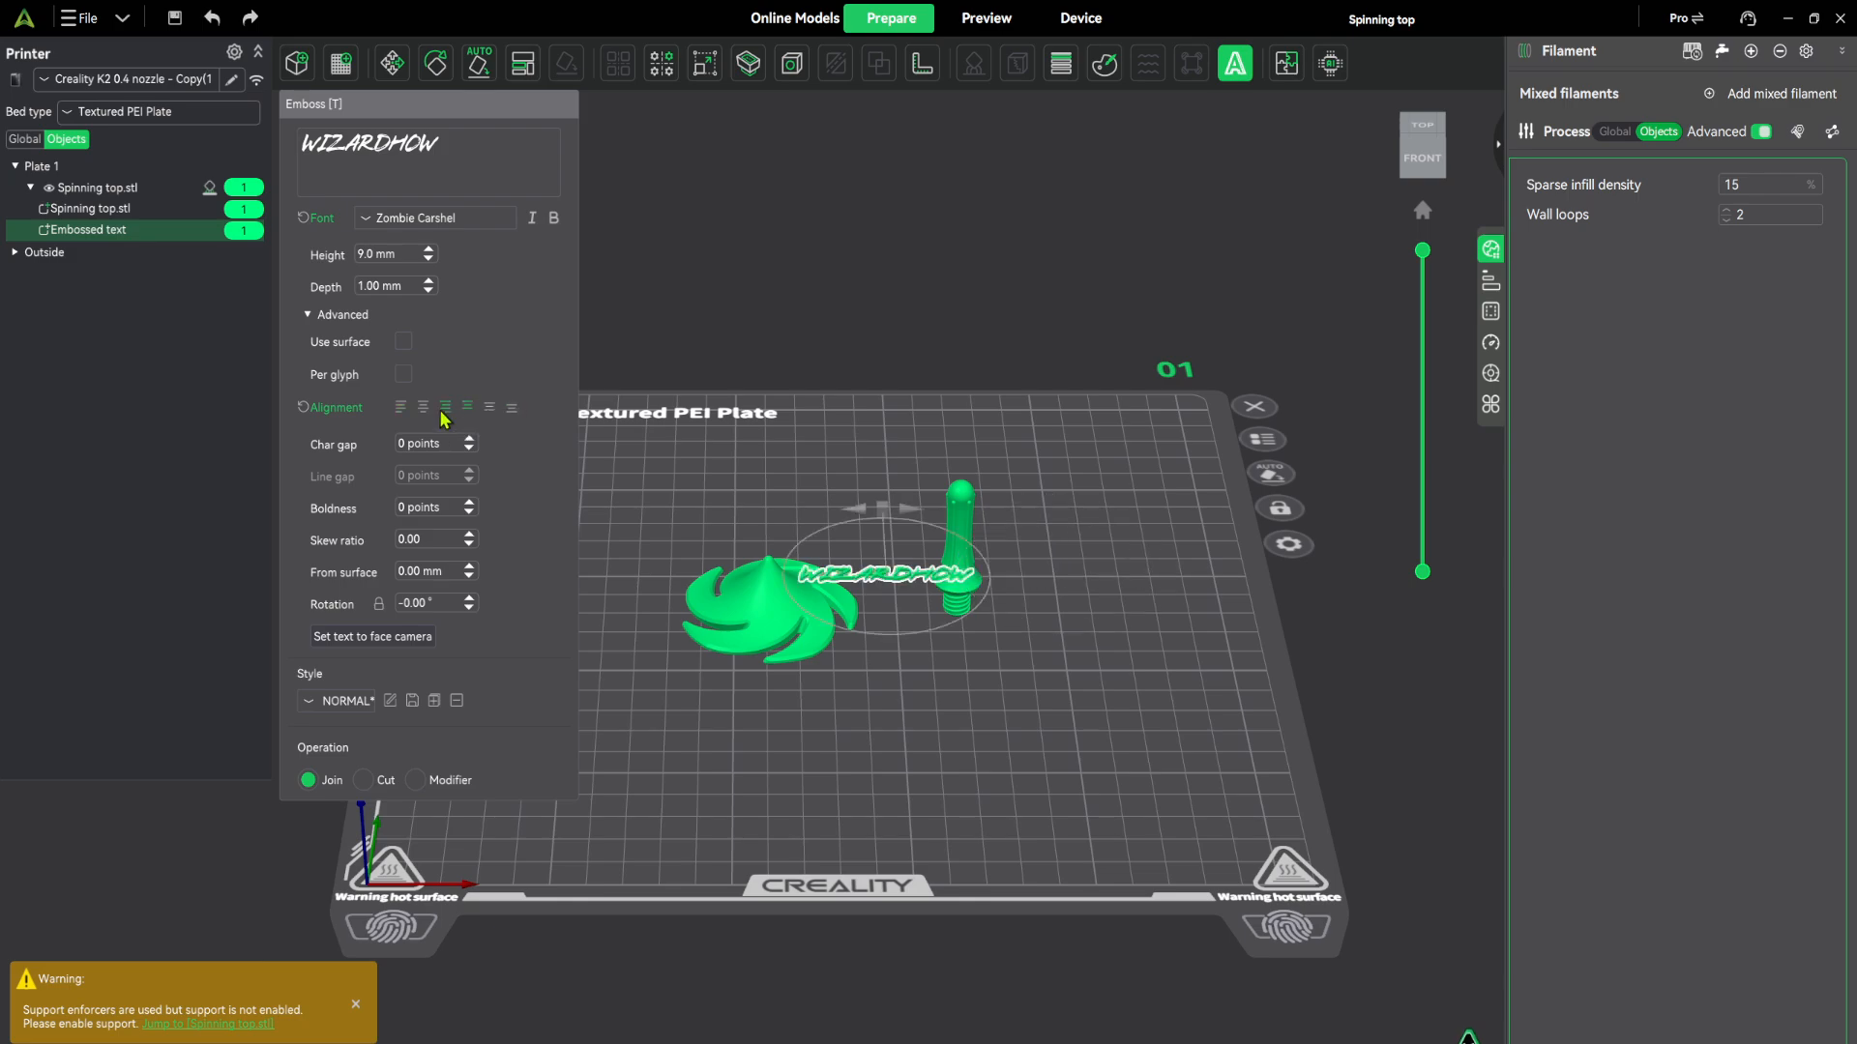
click(425, 410)
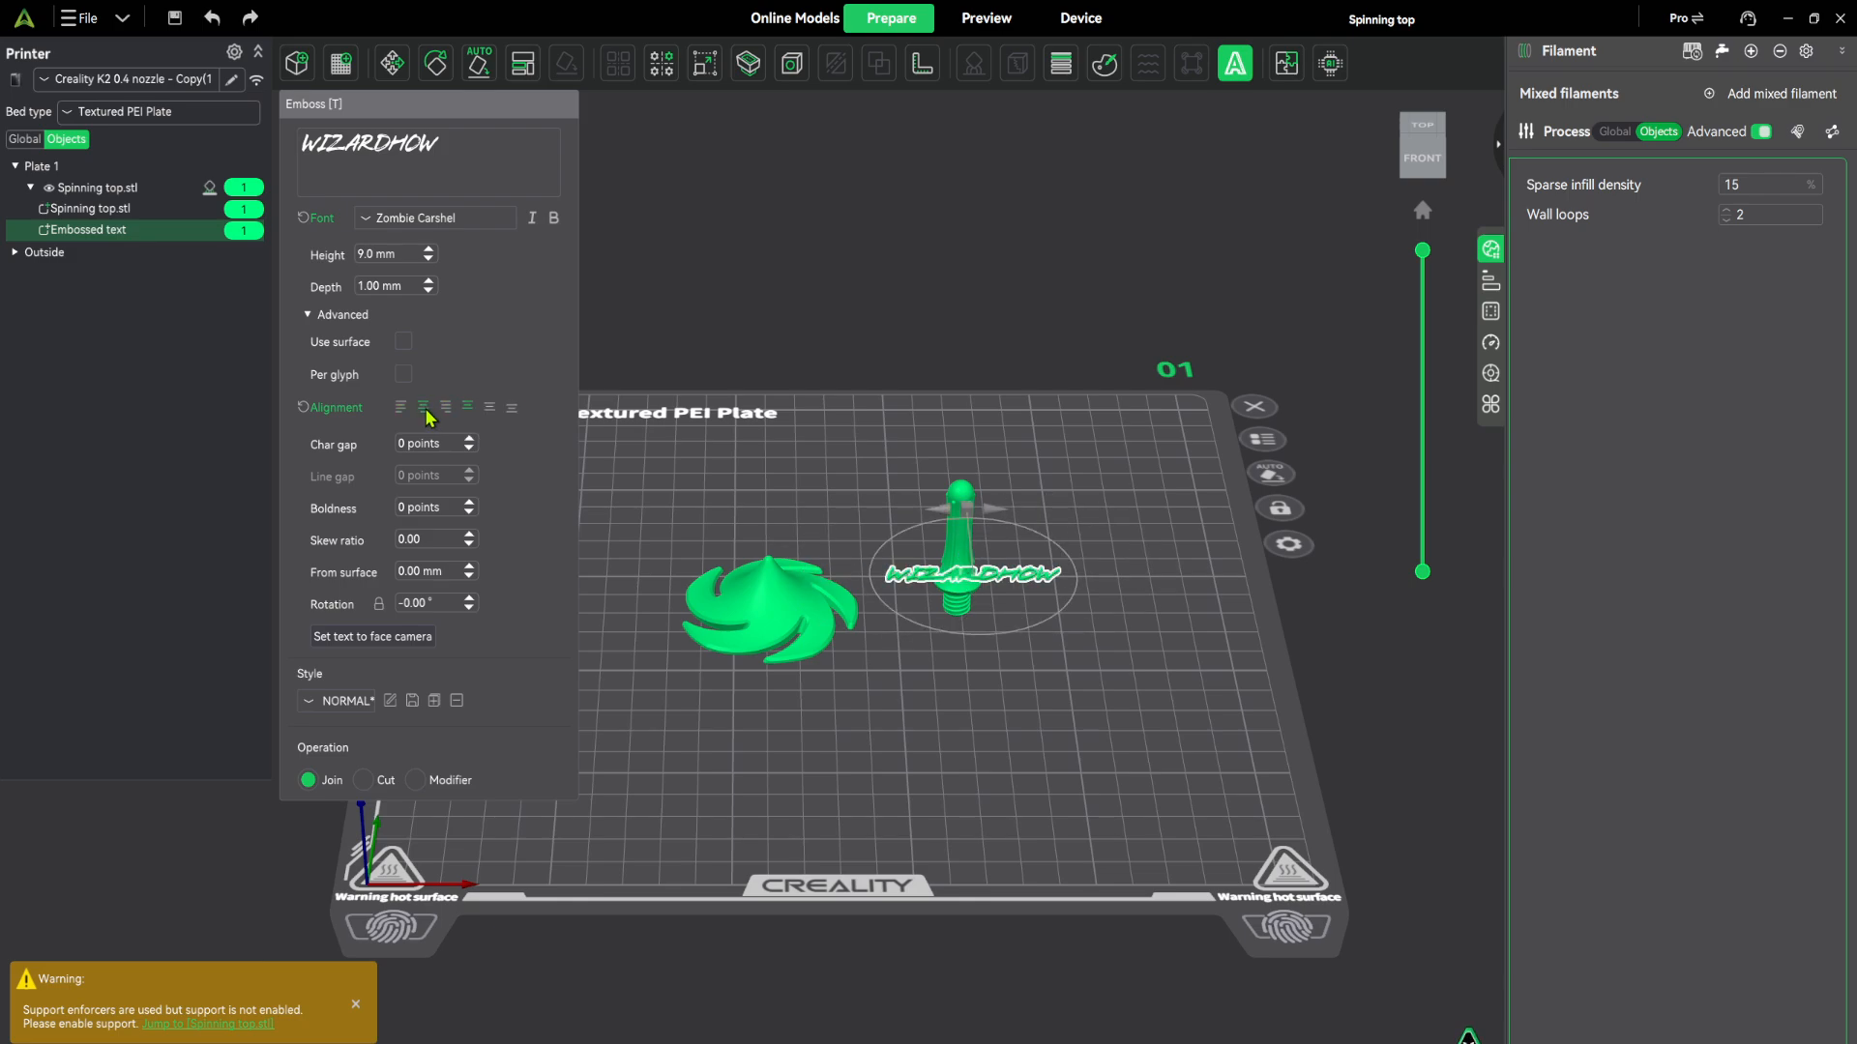
click(490, 409)
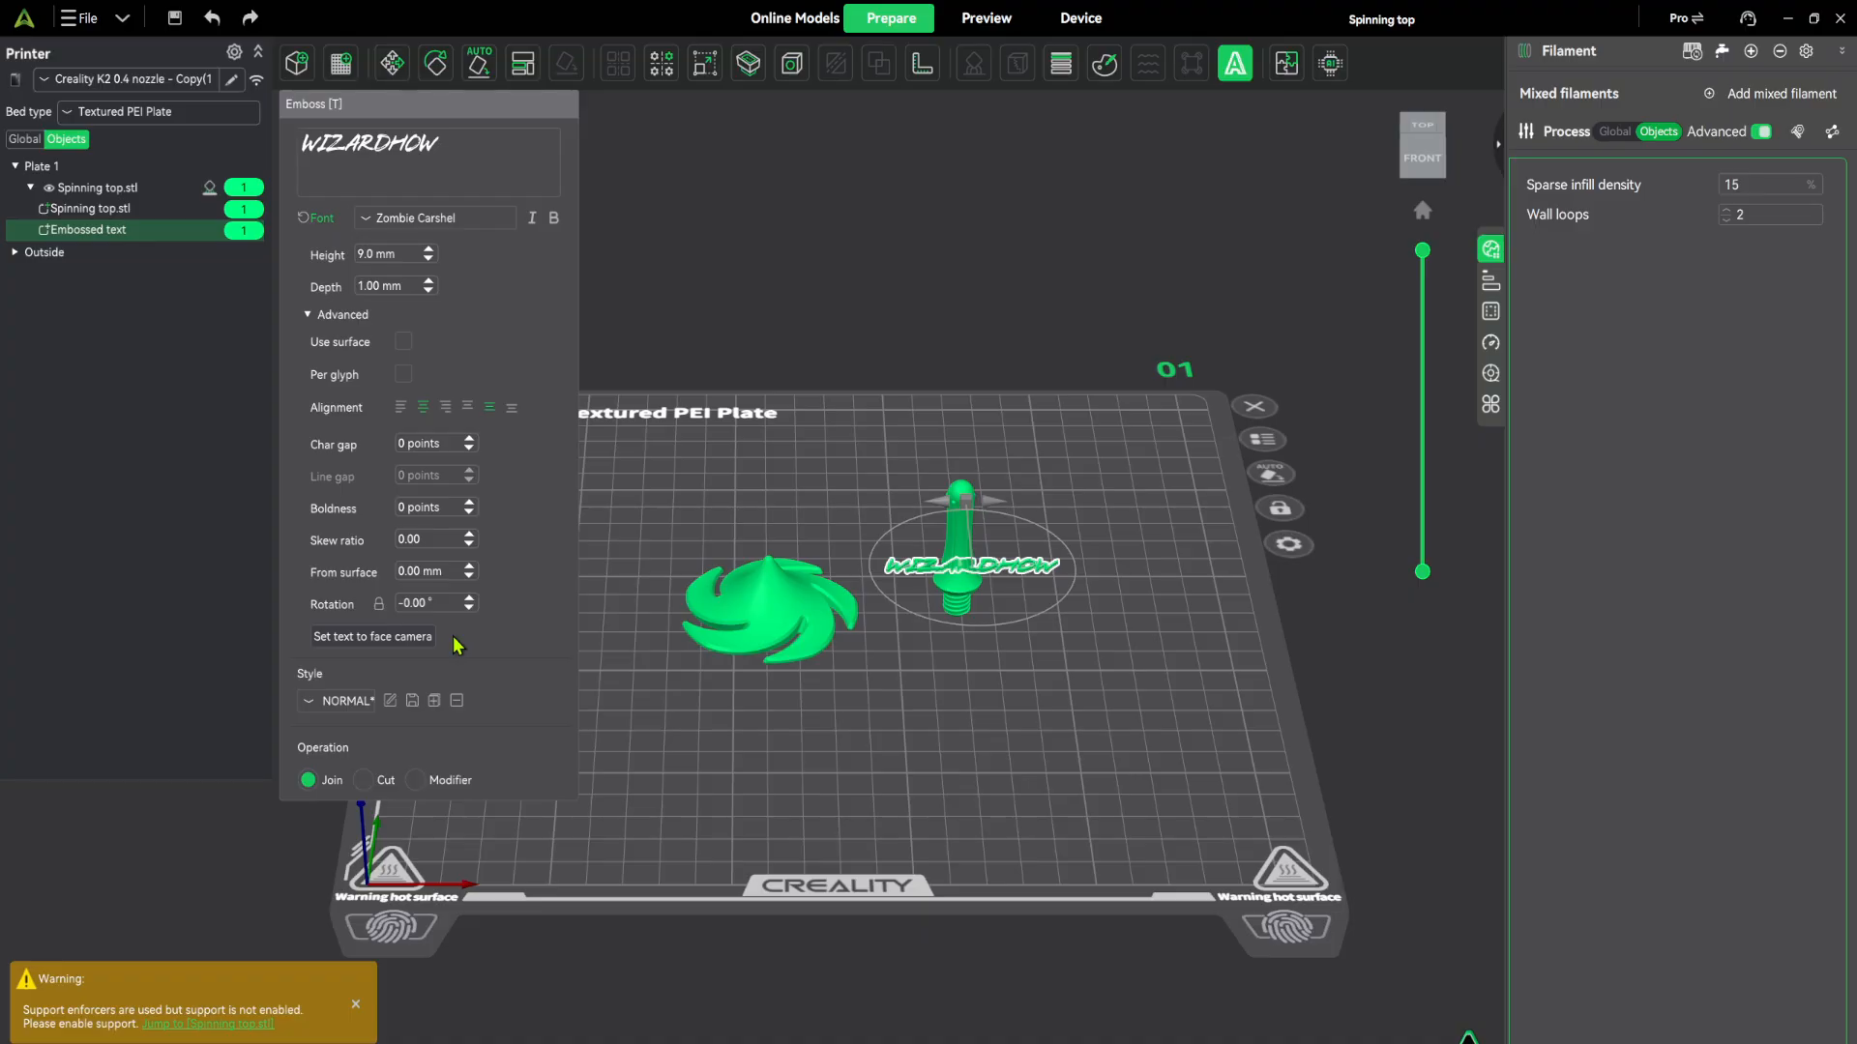
Try the SWISS style on the embossed text and decline discarding the current style modification
click(309, 701)
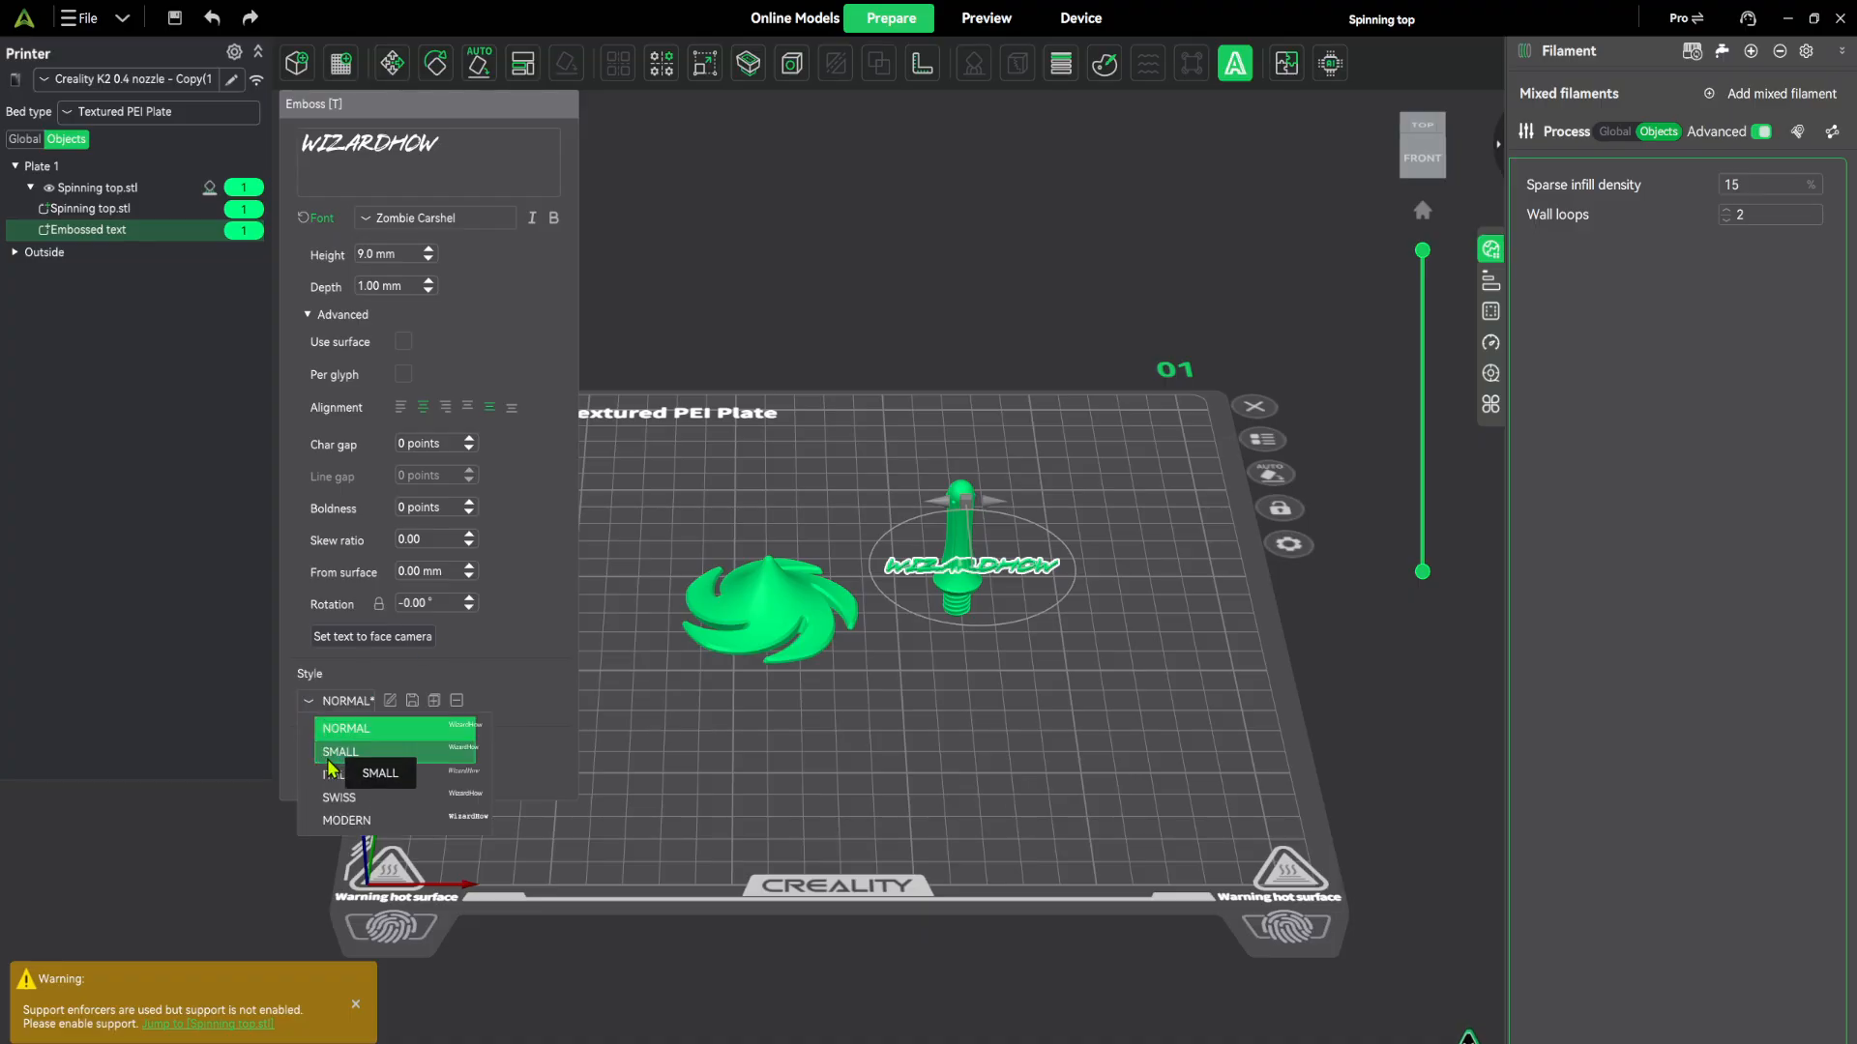
click(348, 810)
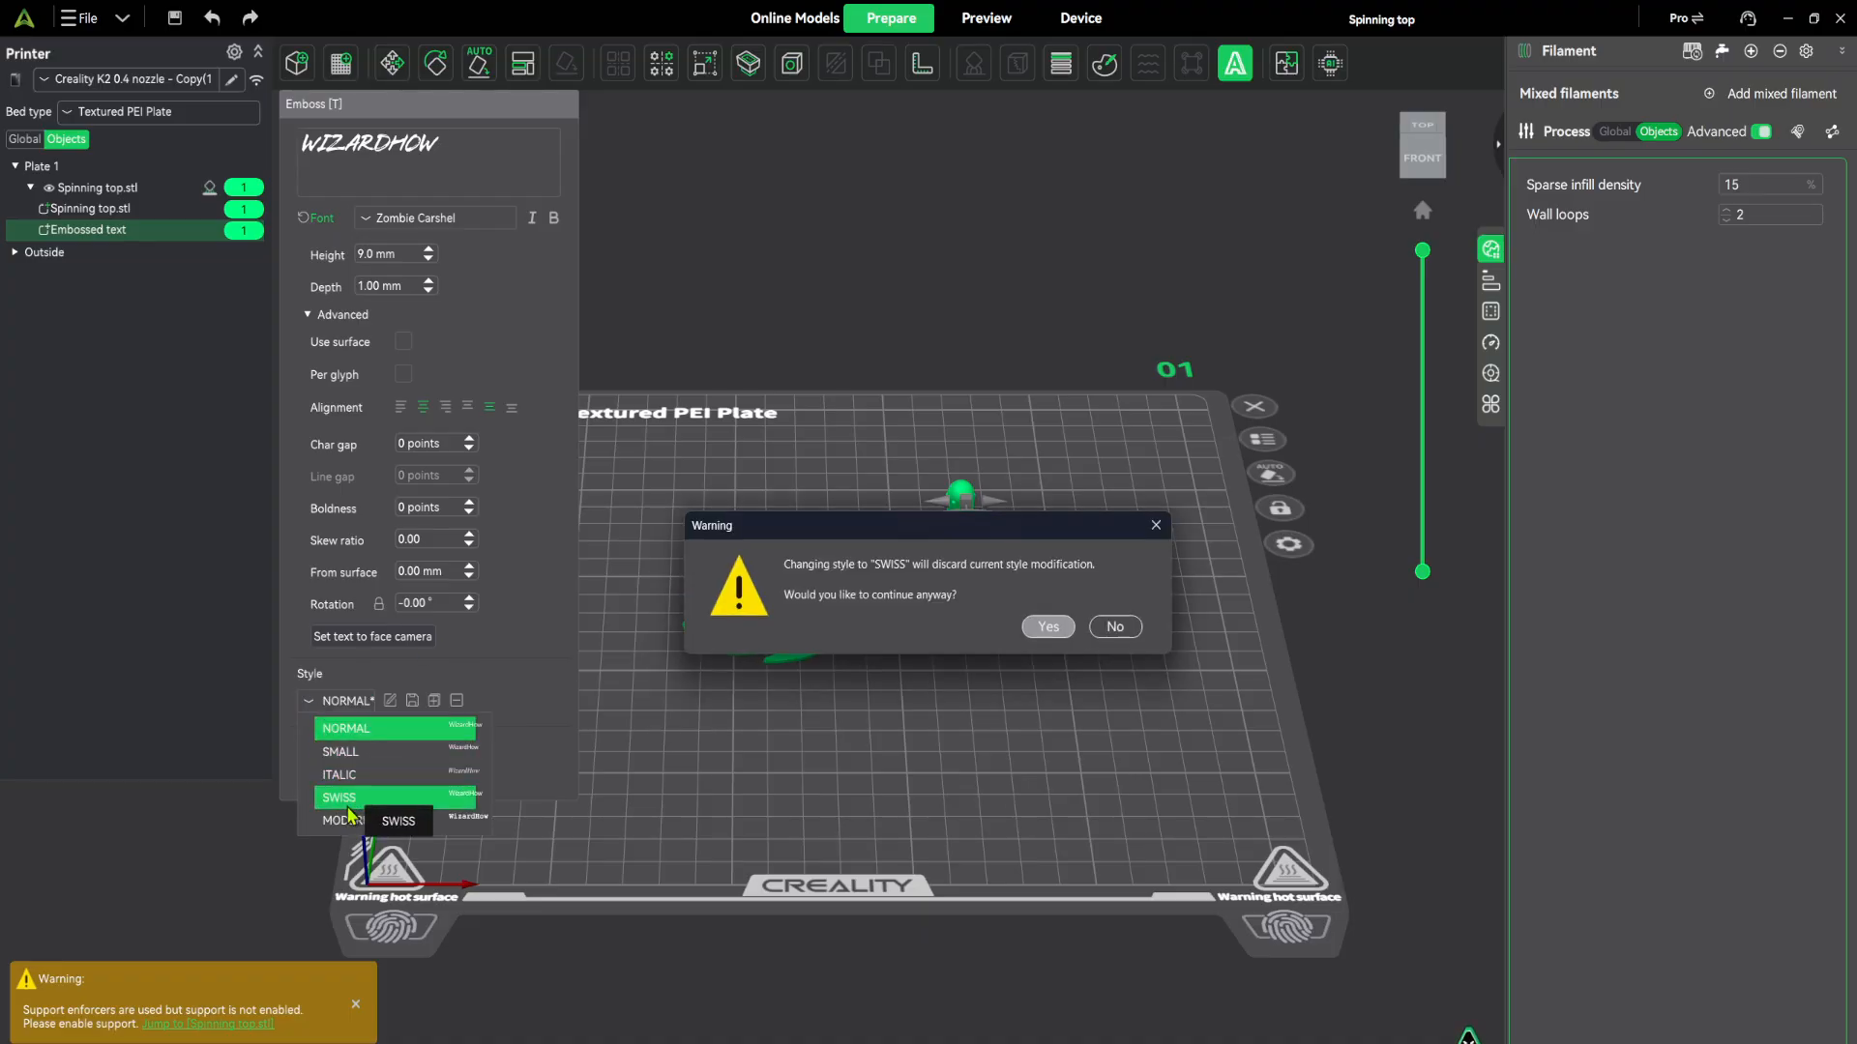
click(1113, 627)
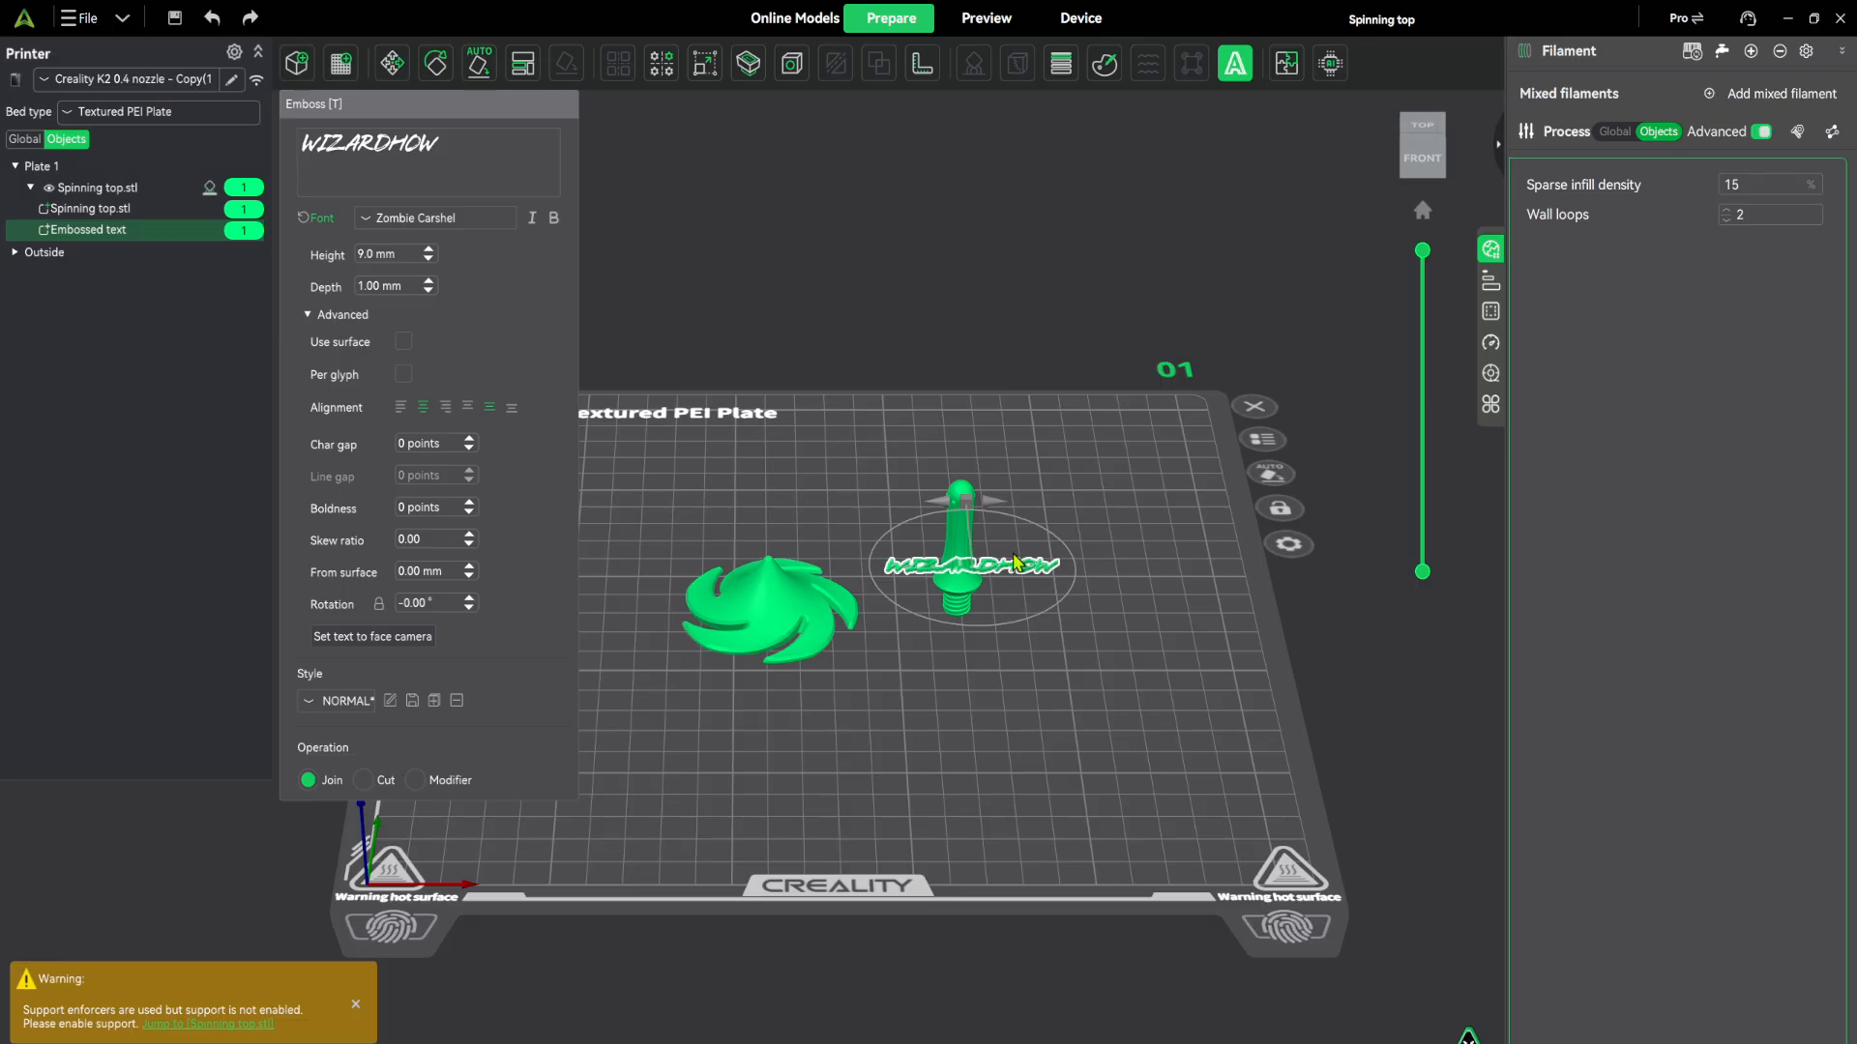
Move the whole spinning top model with its text slightly toward the front left of the plate and deselect it
drag(1015, 562, 936, 607)
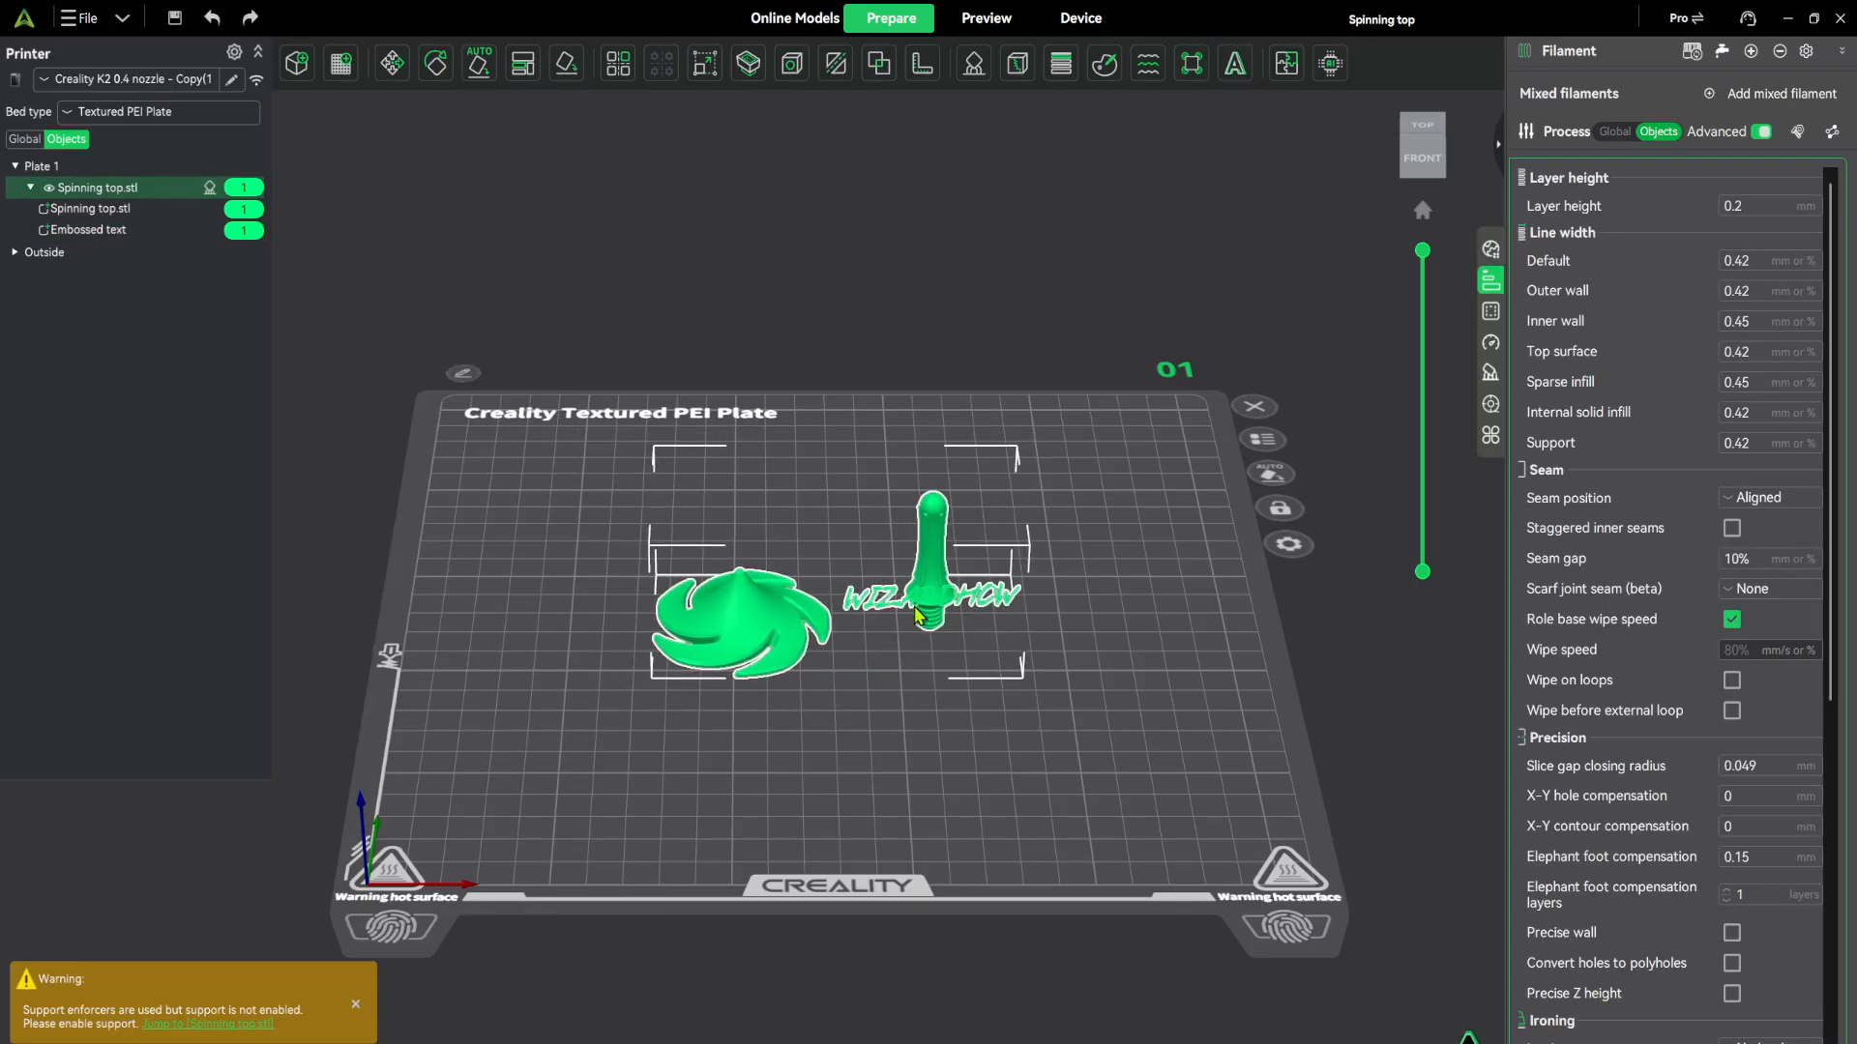
click(1120, 613)
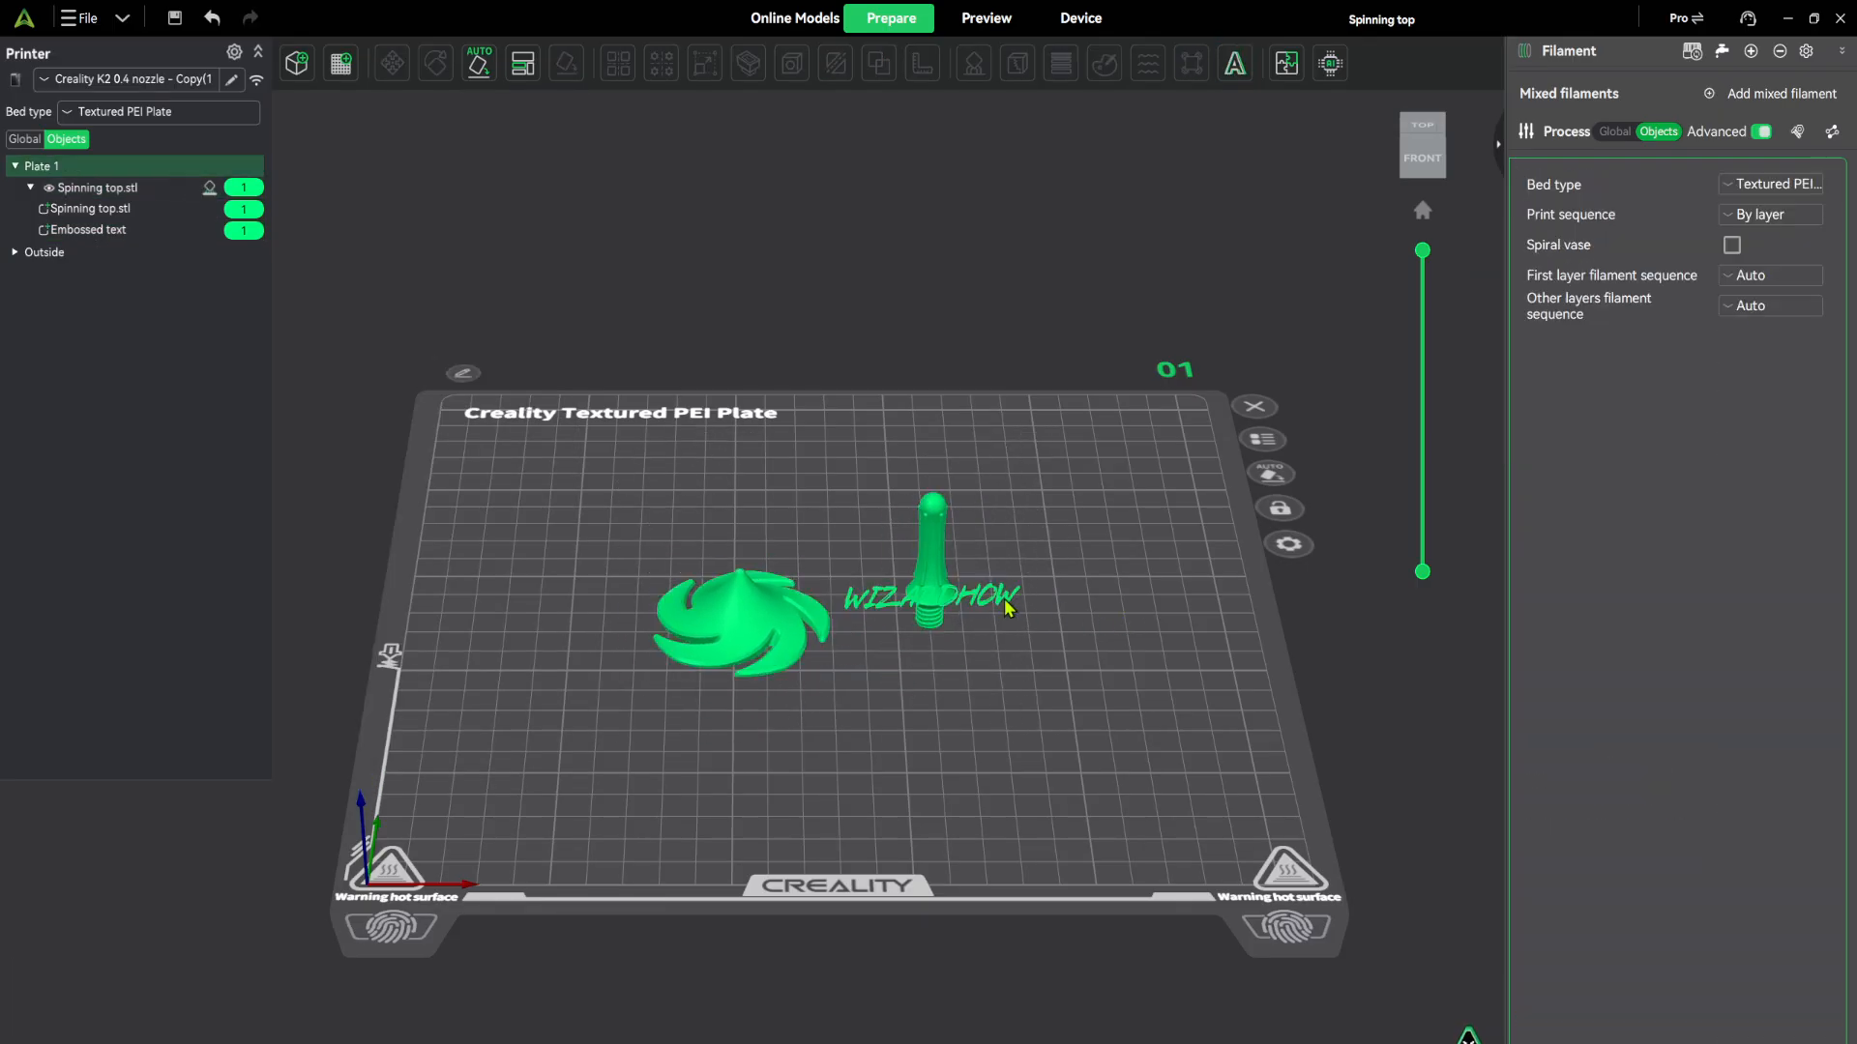
Try to move only the embossed text part away from the handle, then clear the selection
click(109, 231)
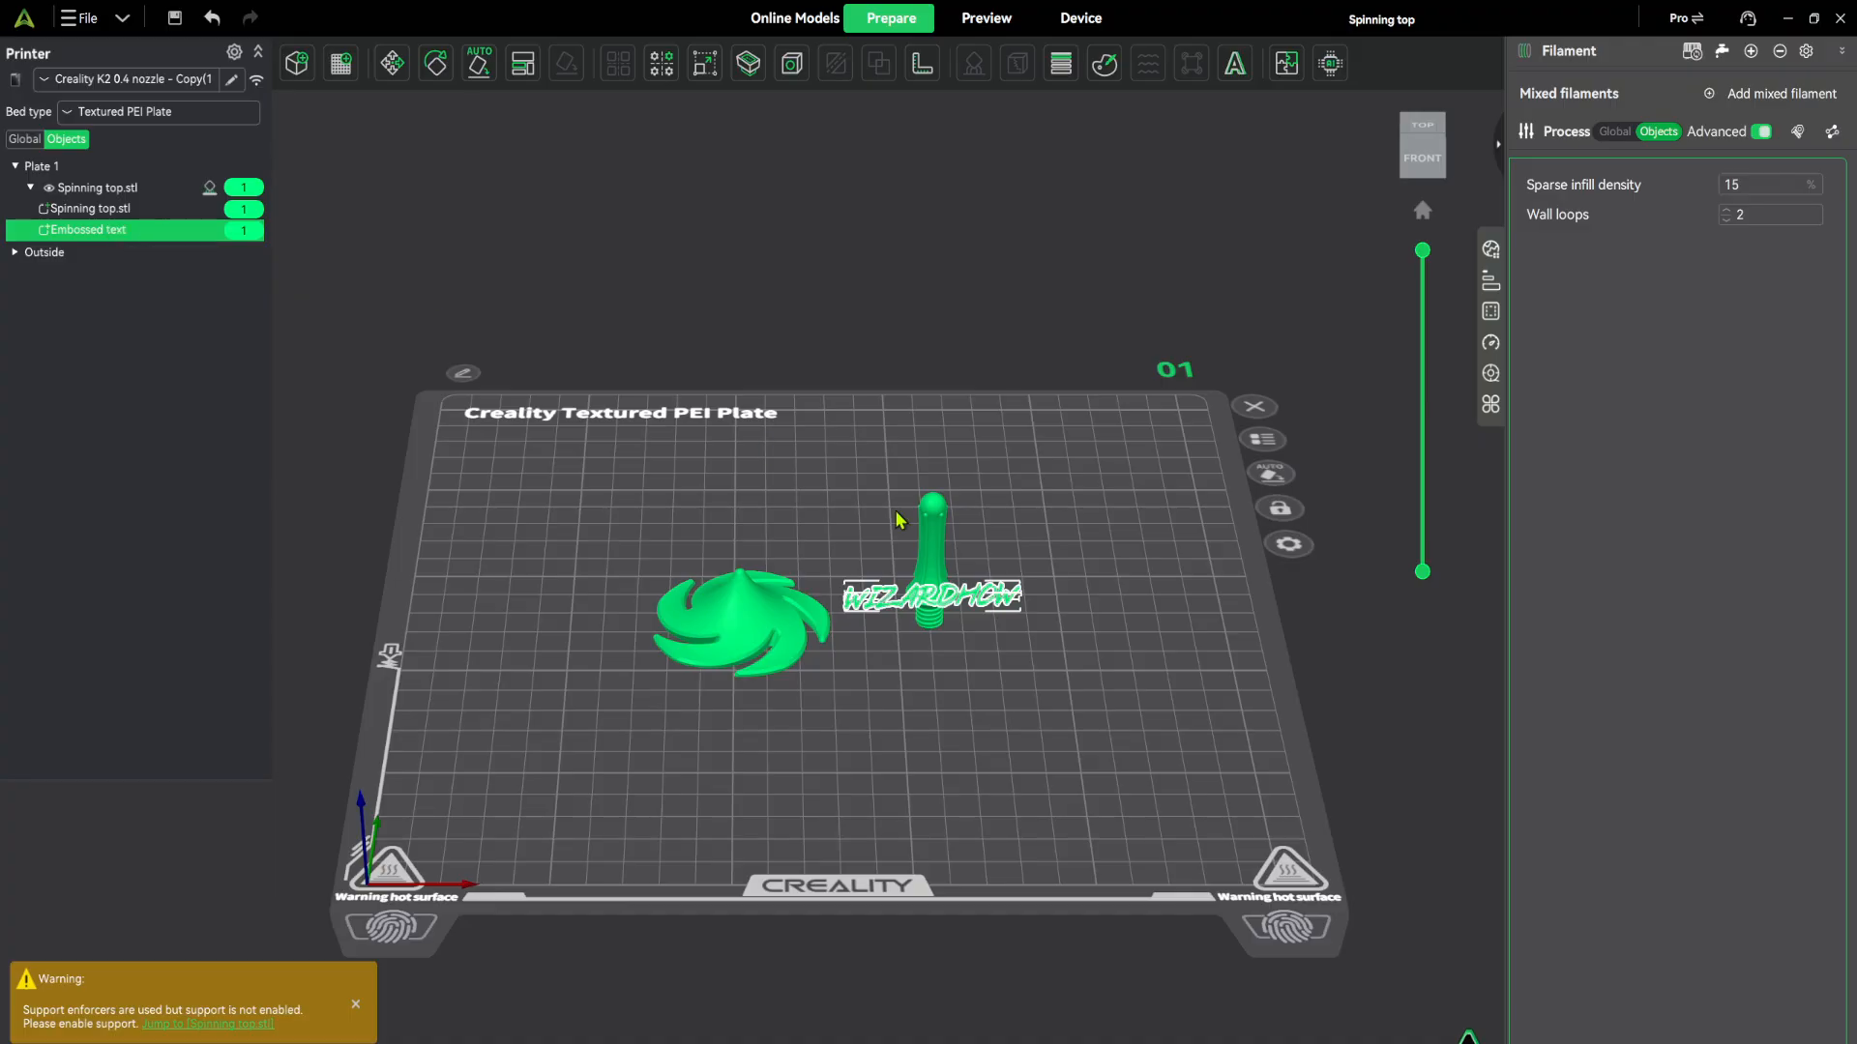
drag(891, 603, 851, 659)
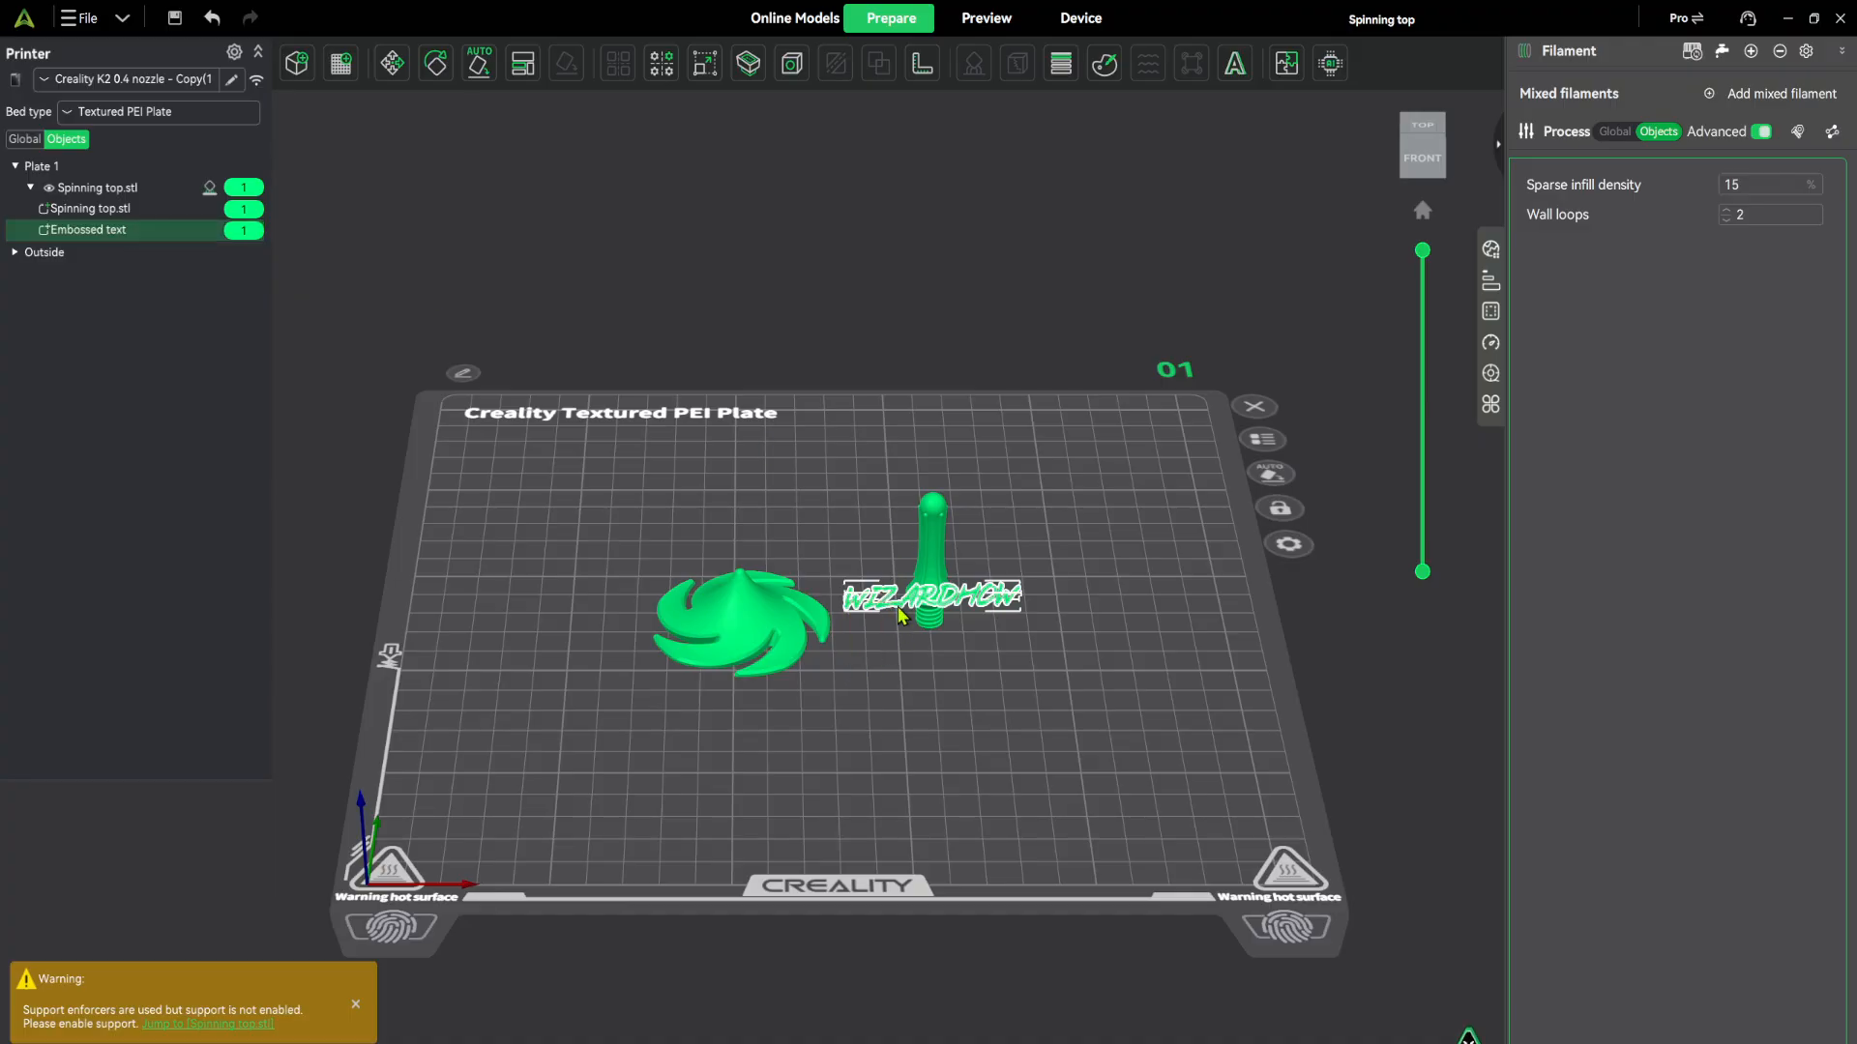
click(1001, 609)
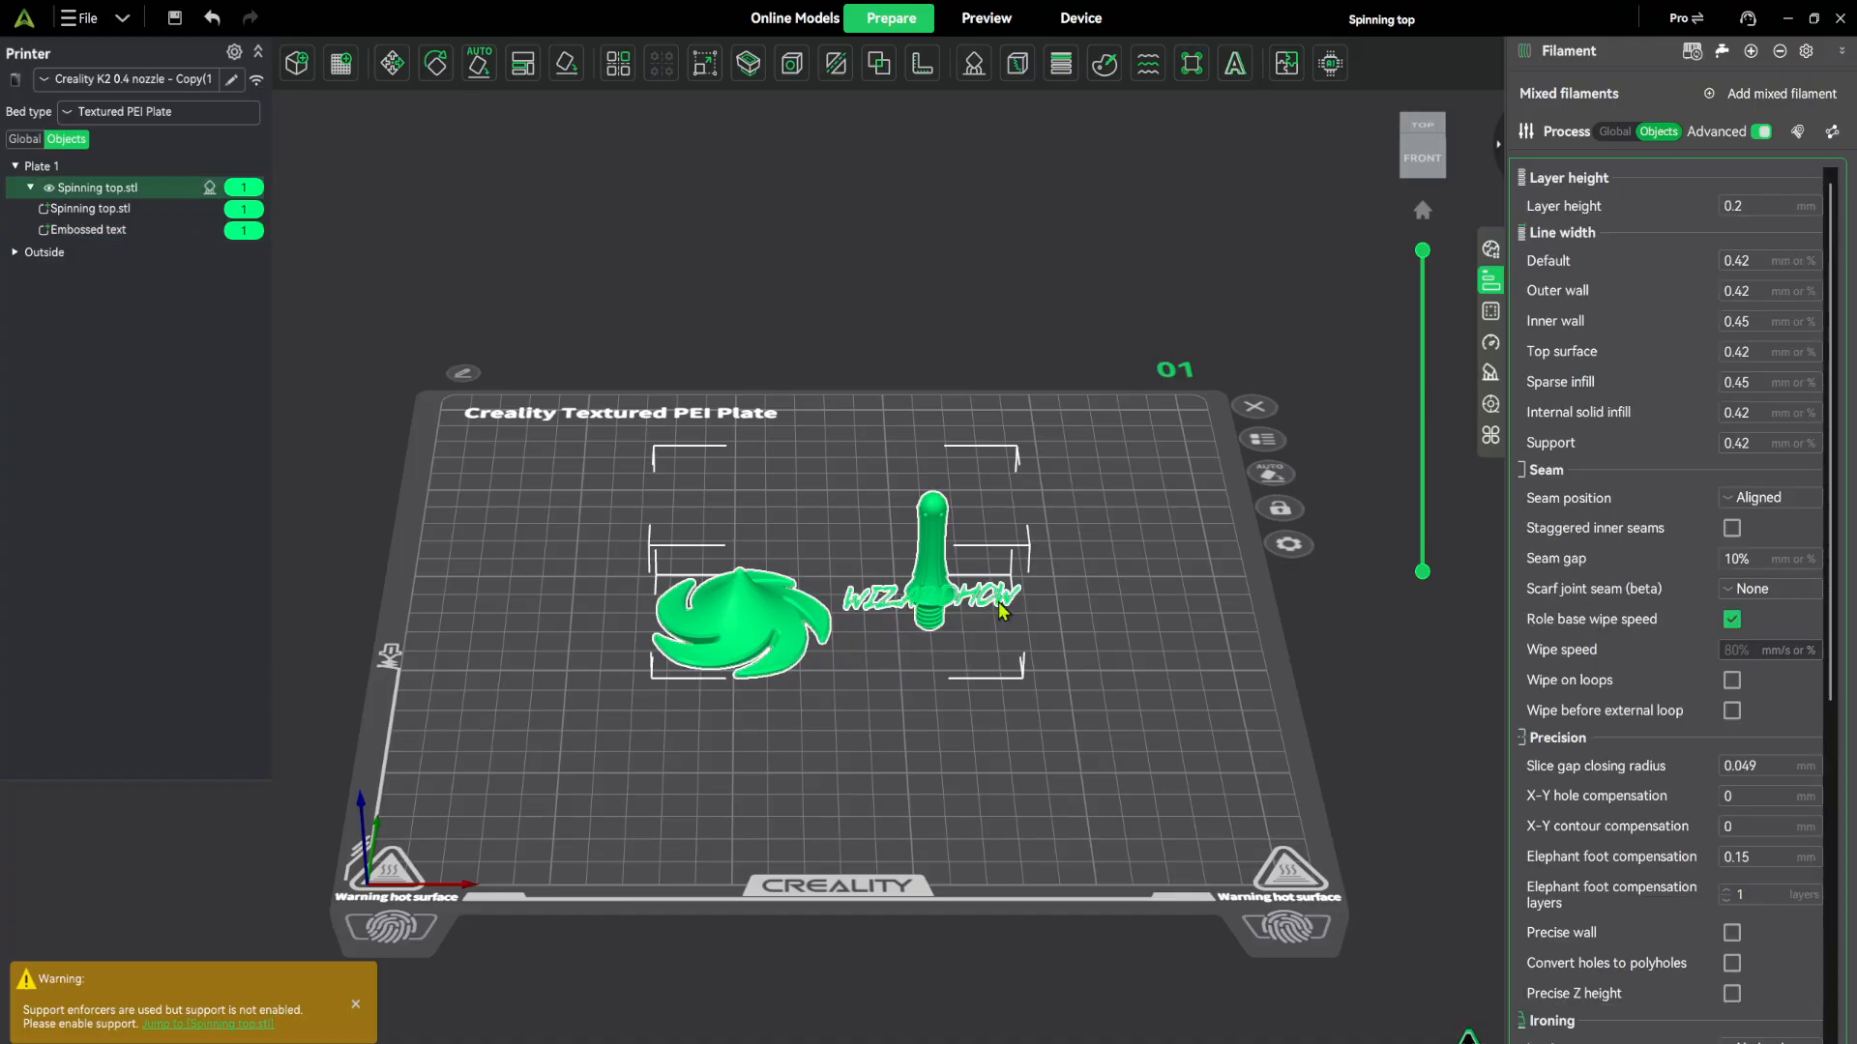
click(687, 553)
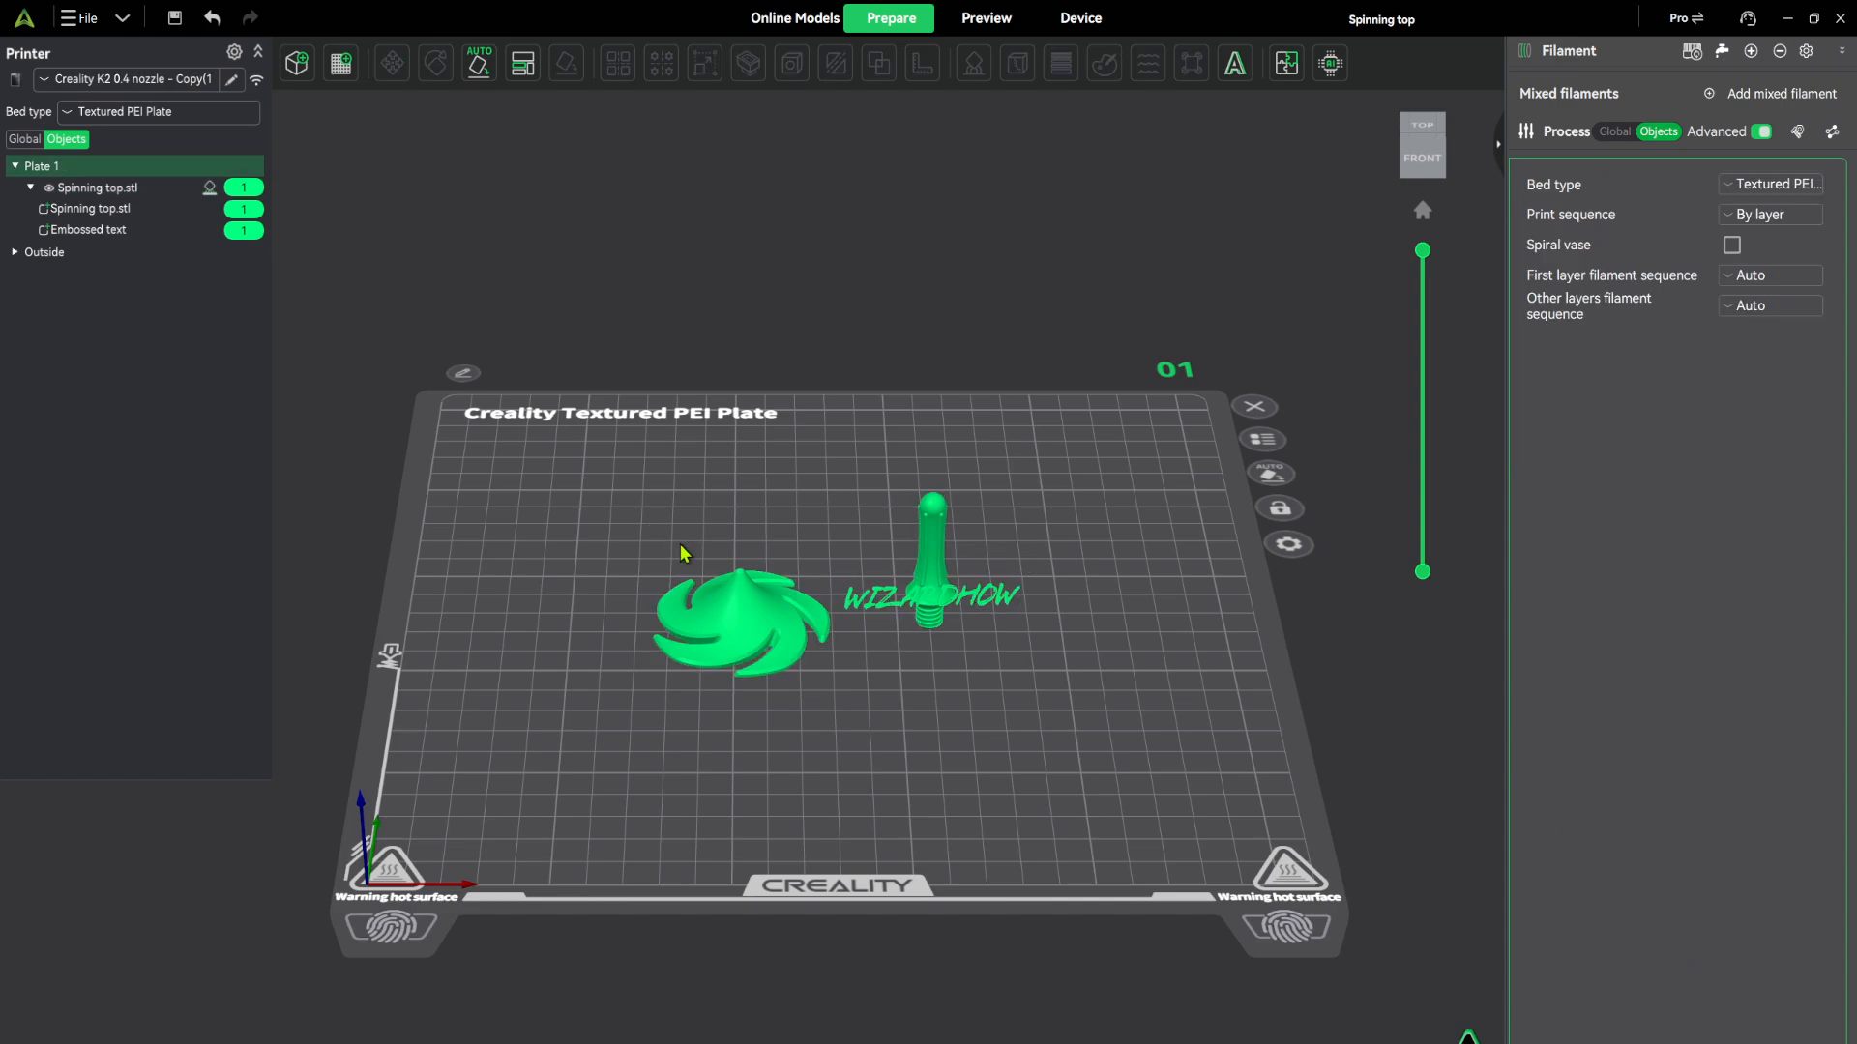
Select only the embossed text part and move it off the handle to the empty plate area in front
click(126, 231)
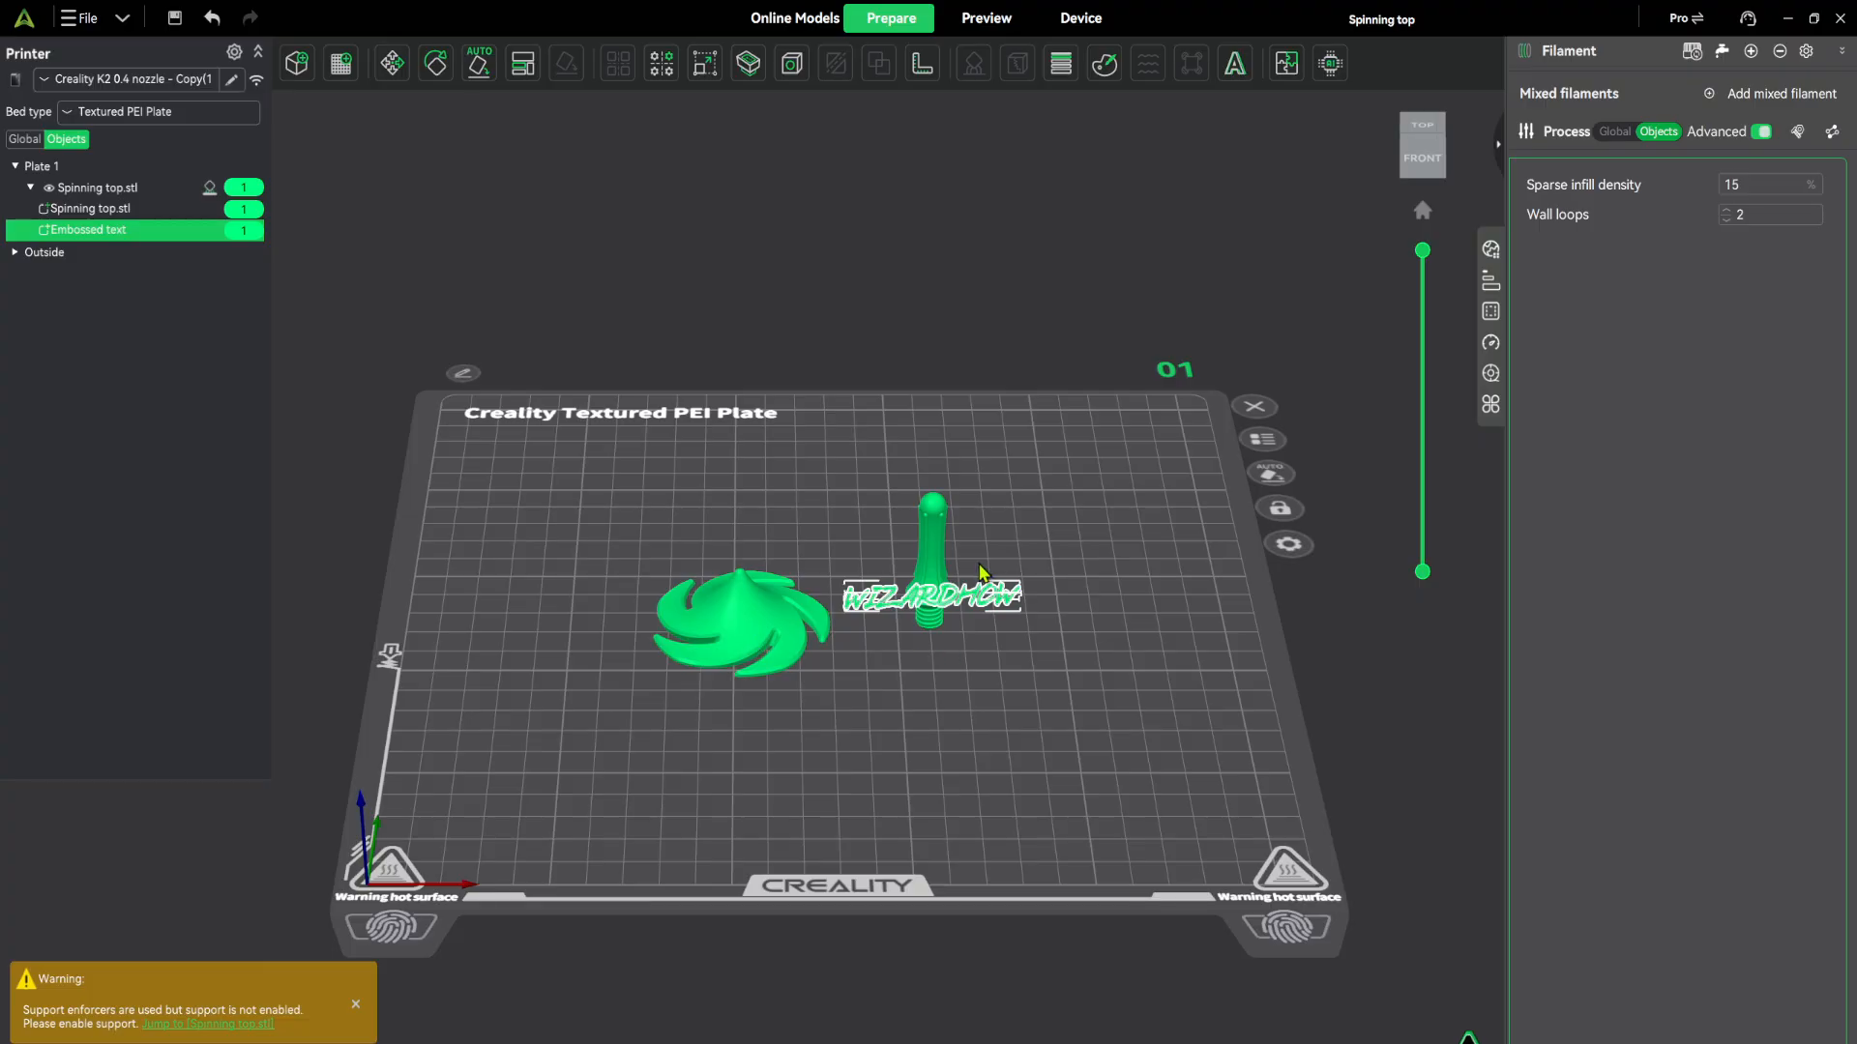
drag(977, 604, 975, 662)
key(ctrl+z)
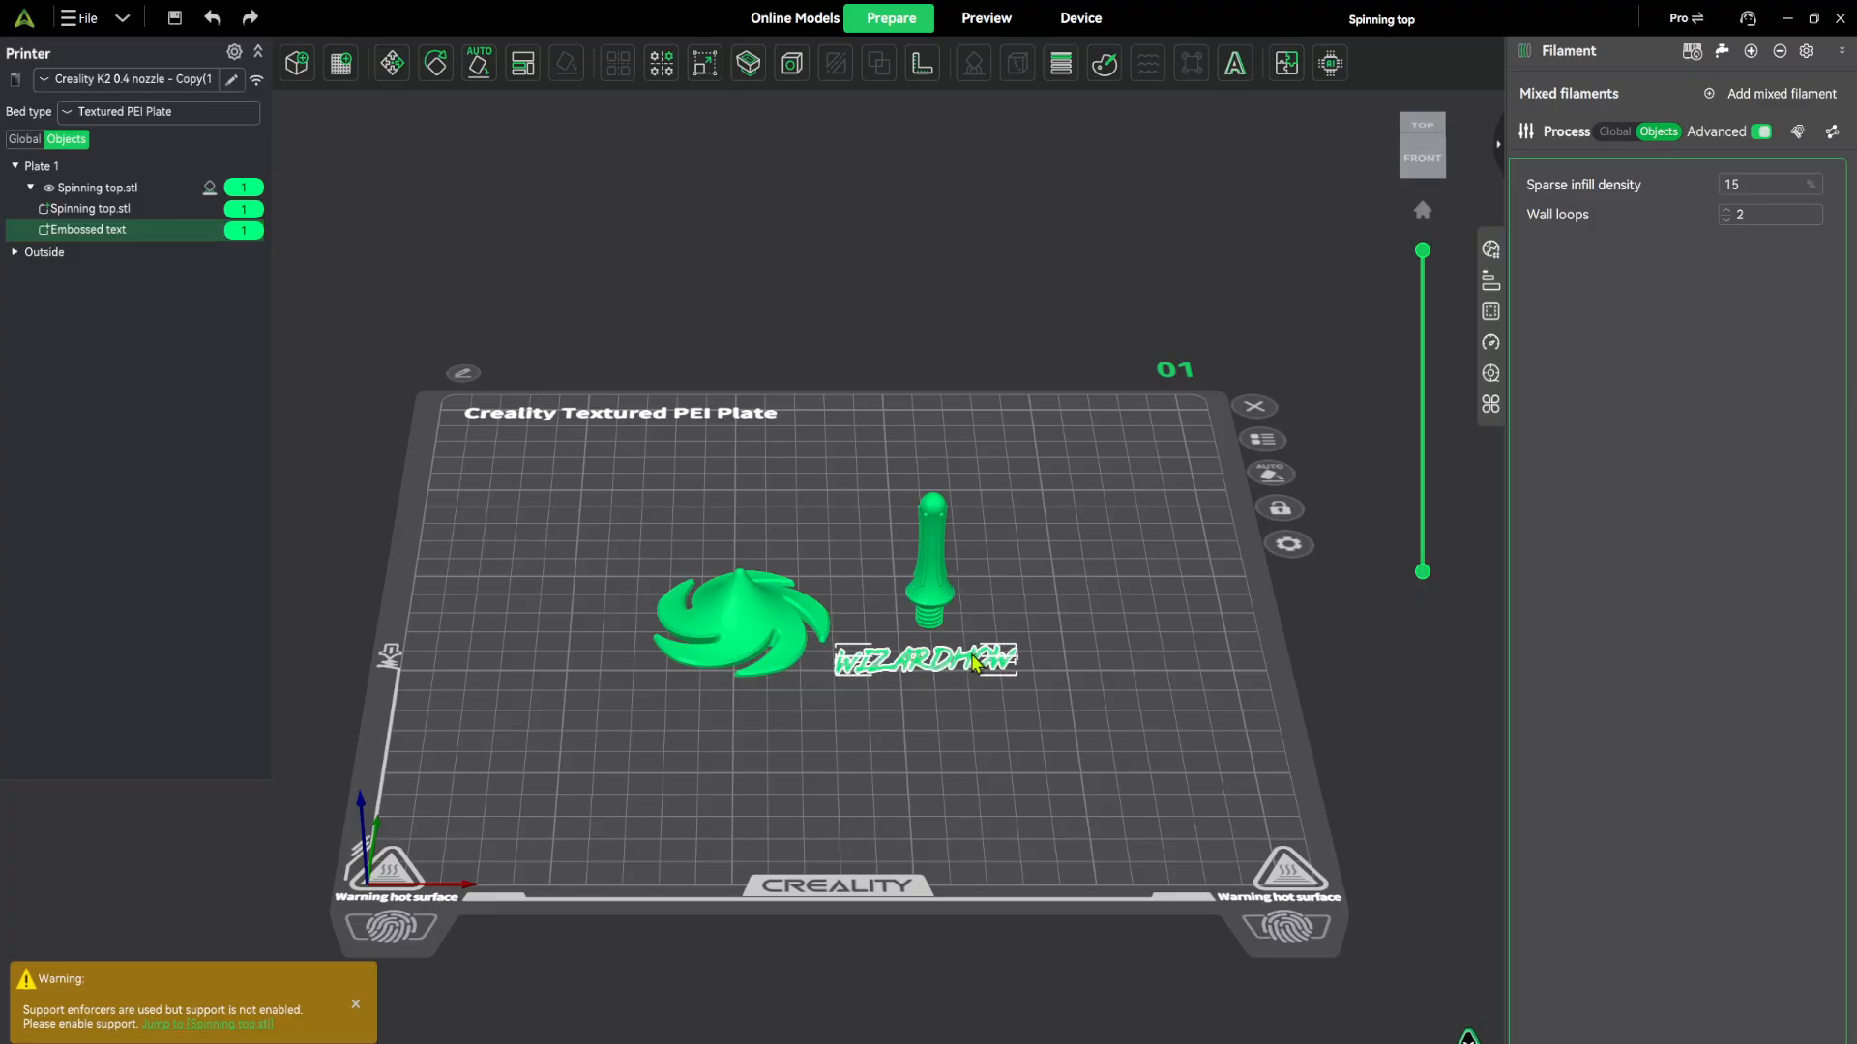